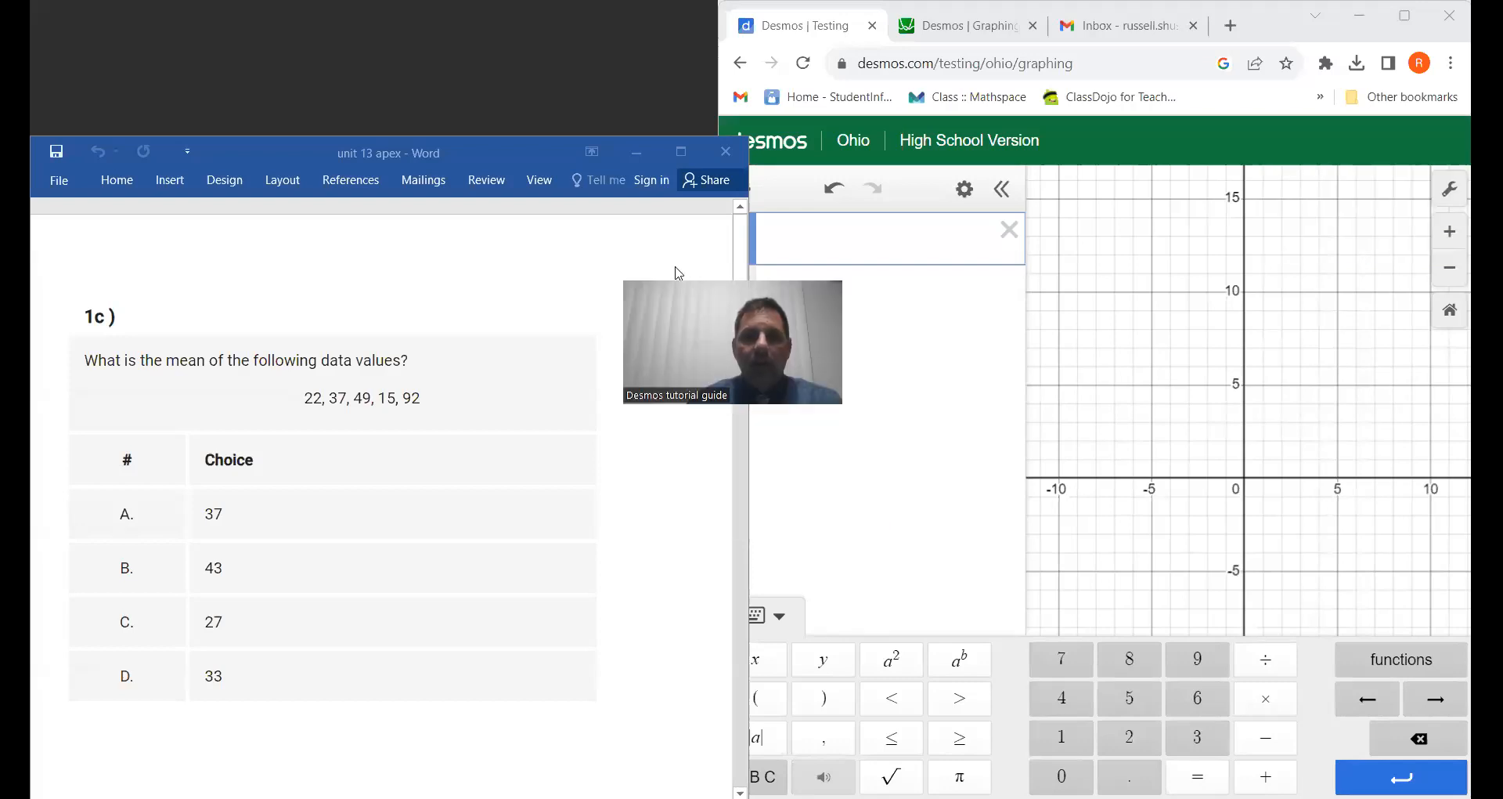
Step: Calculate the mean of question 1c's data values 22, 37, 49, 15, 92 in the first expression line
left_click(681, 153)
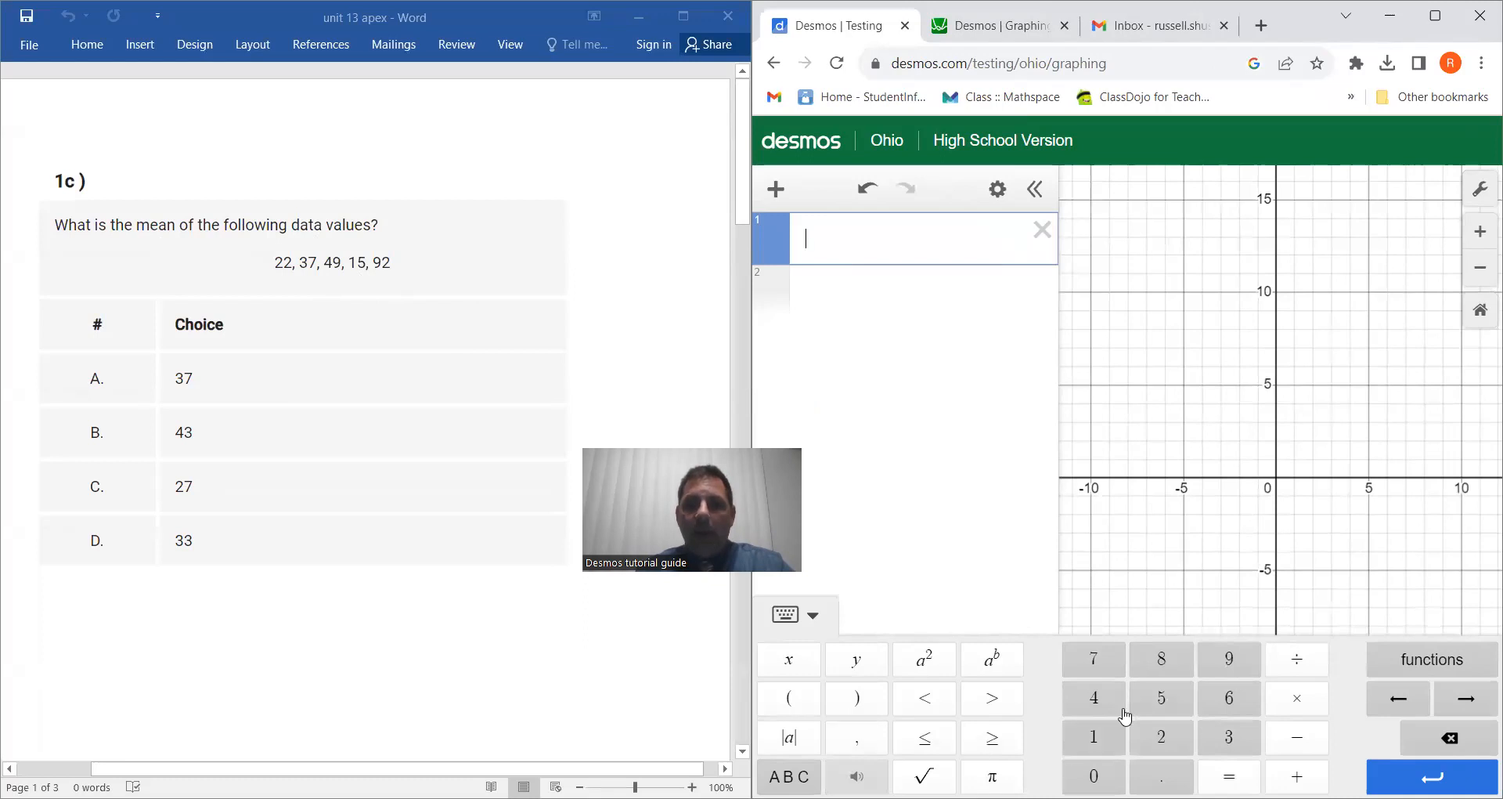
left_click(1448, 662)
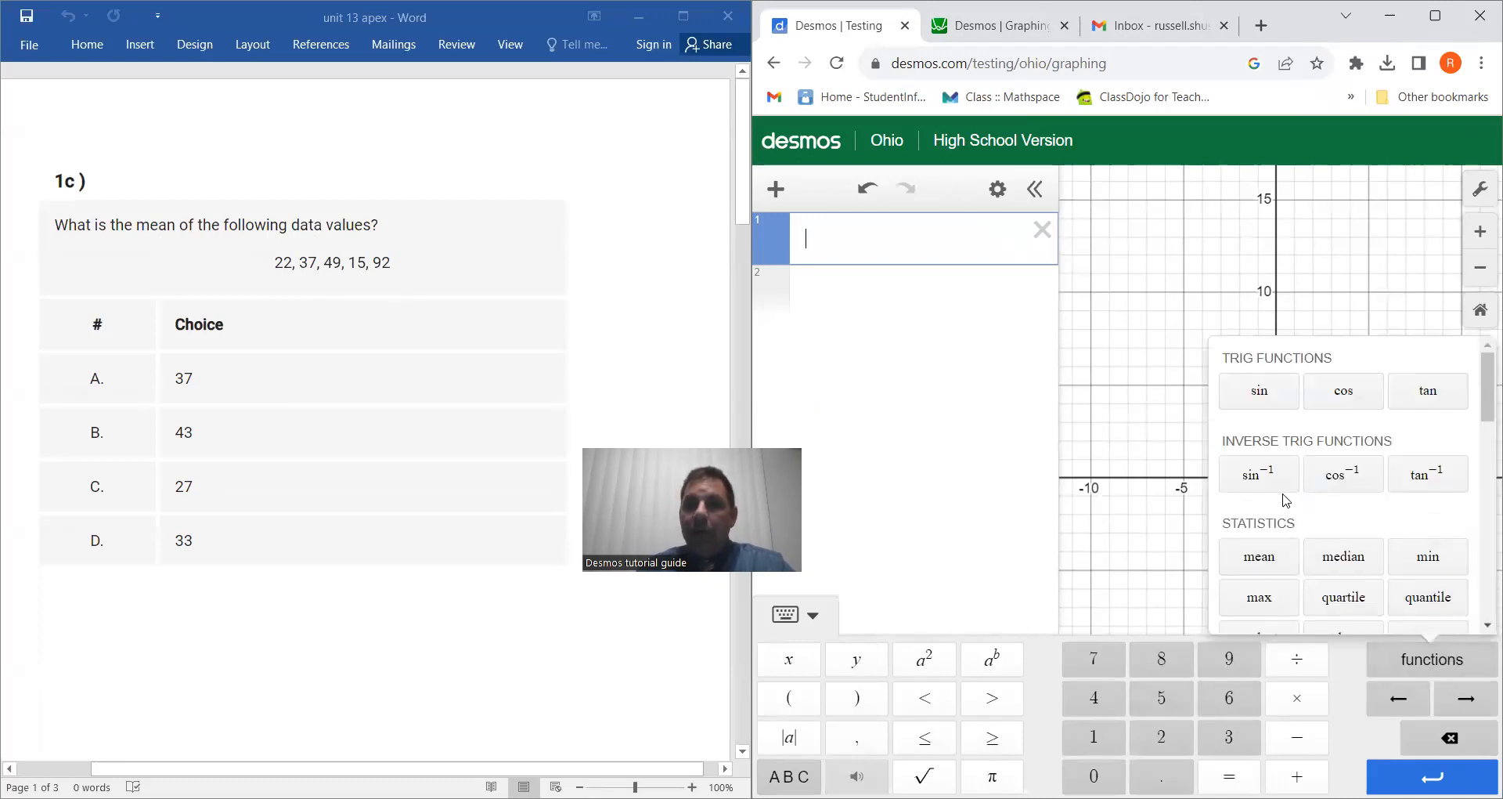
left_click(1277, 563)
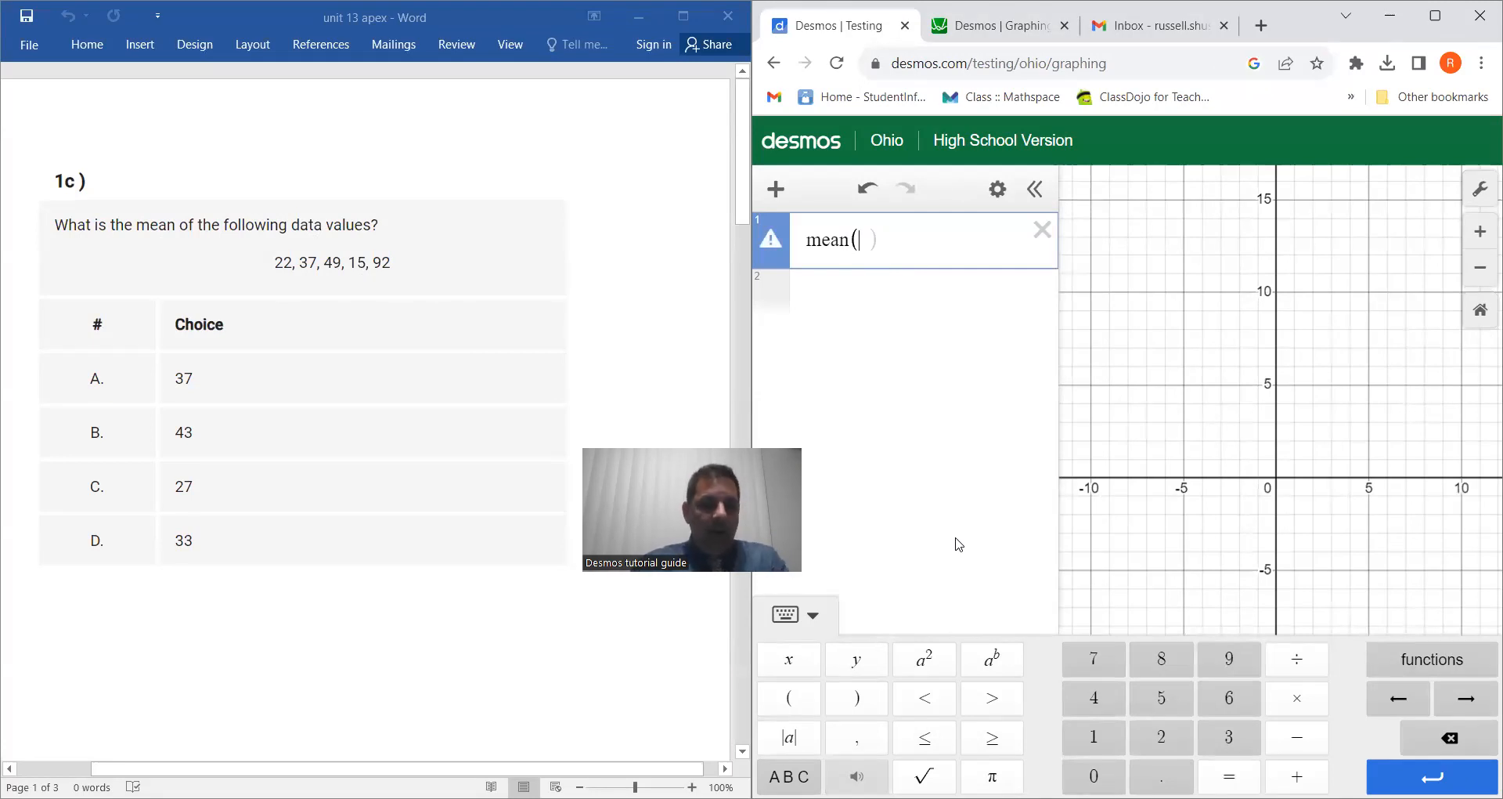
type("22,")
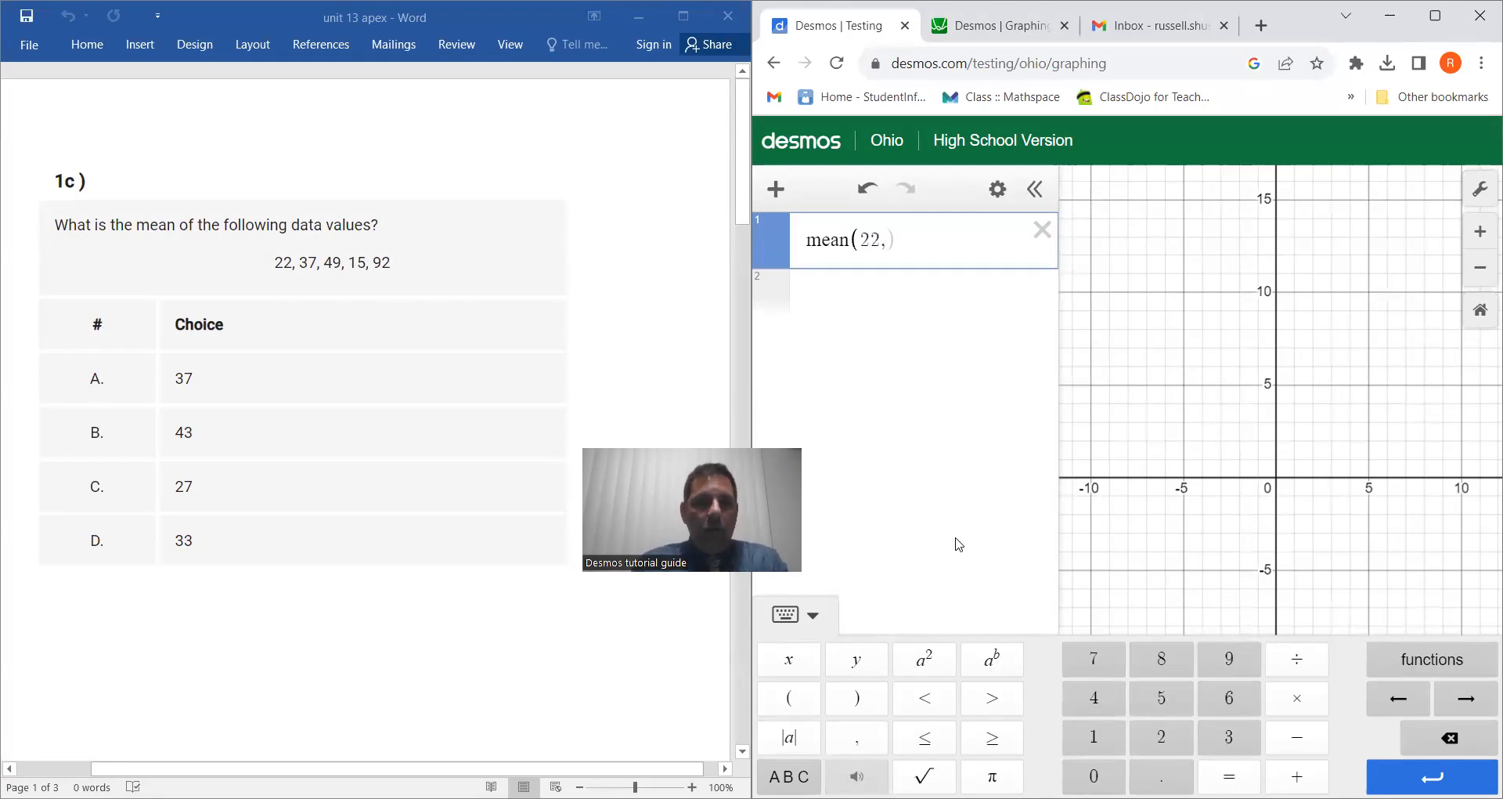
type("37,")
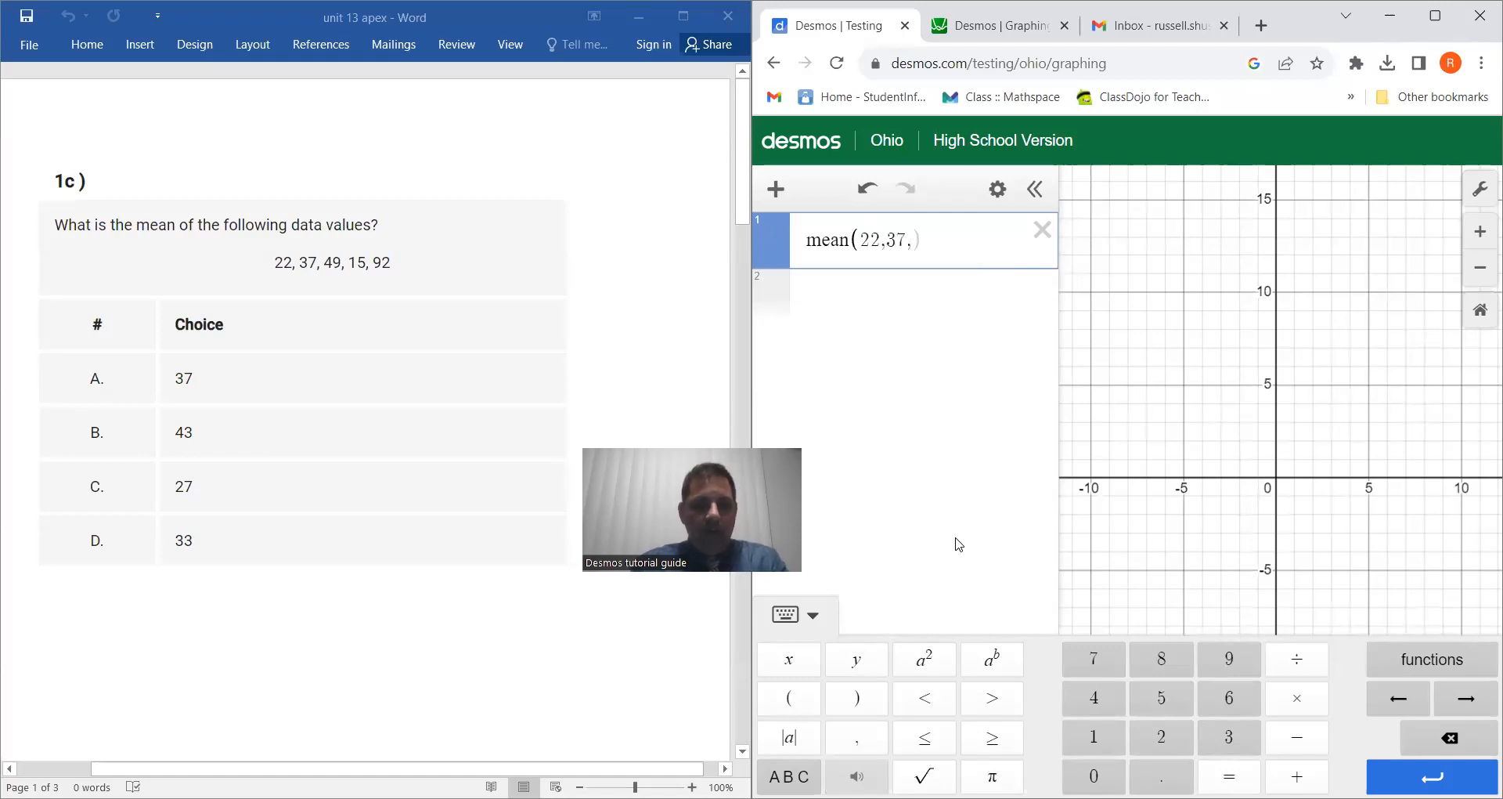
type("49,")
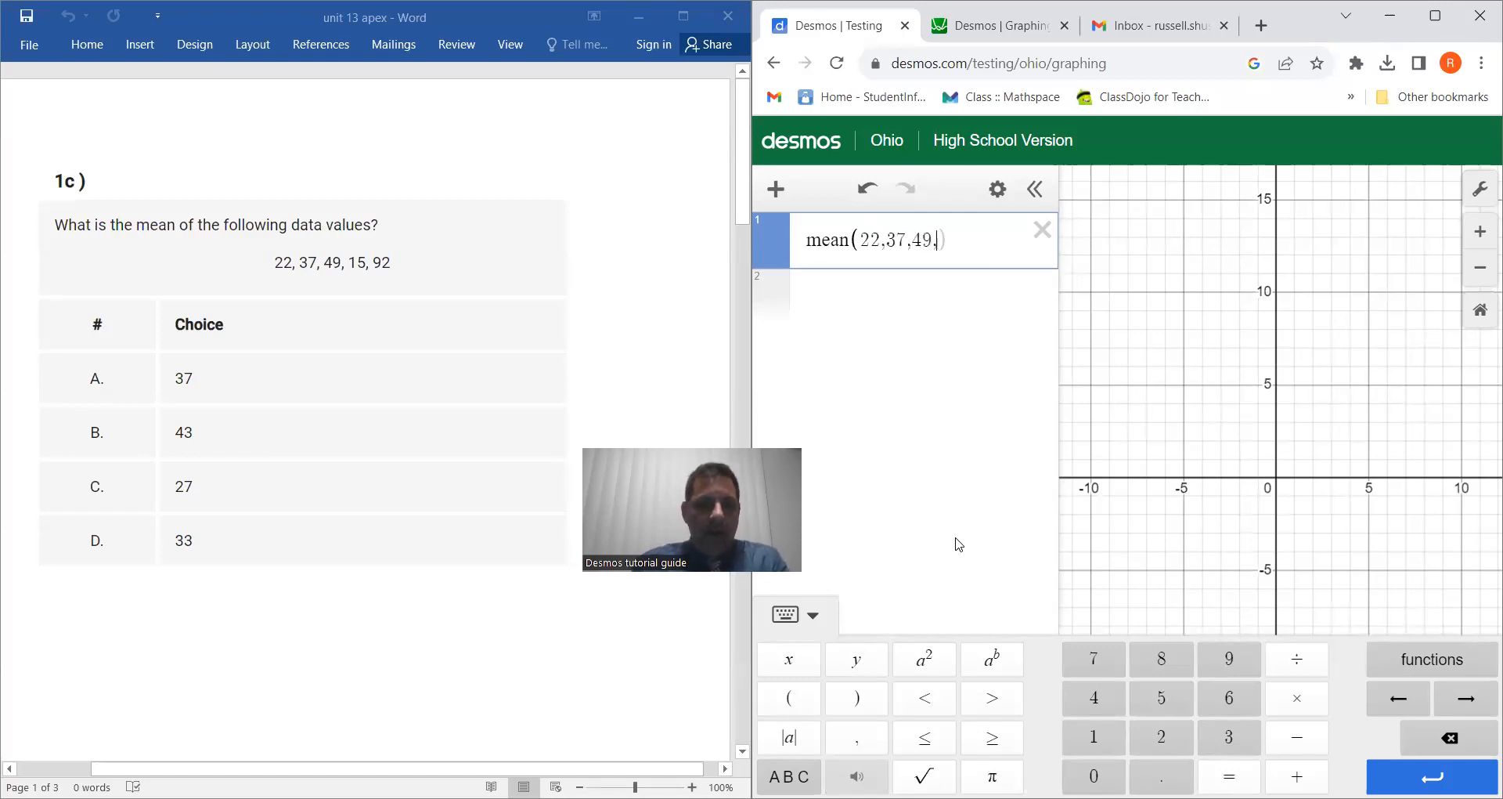
type("15,")
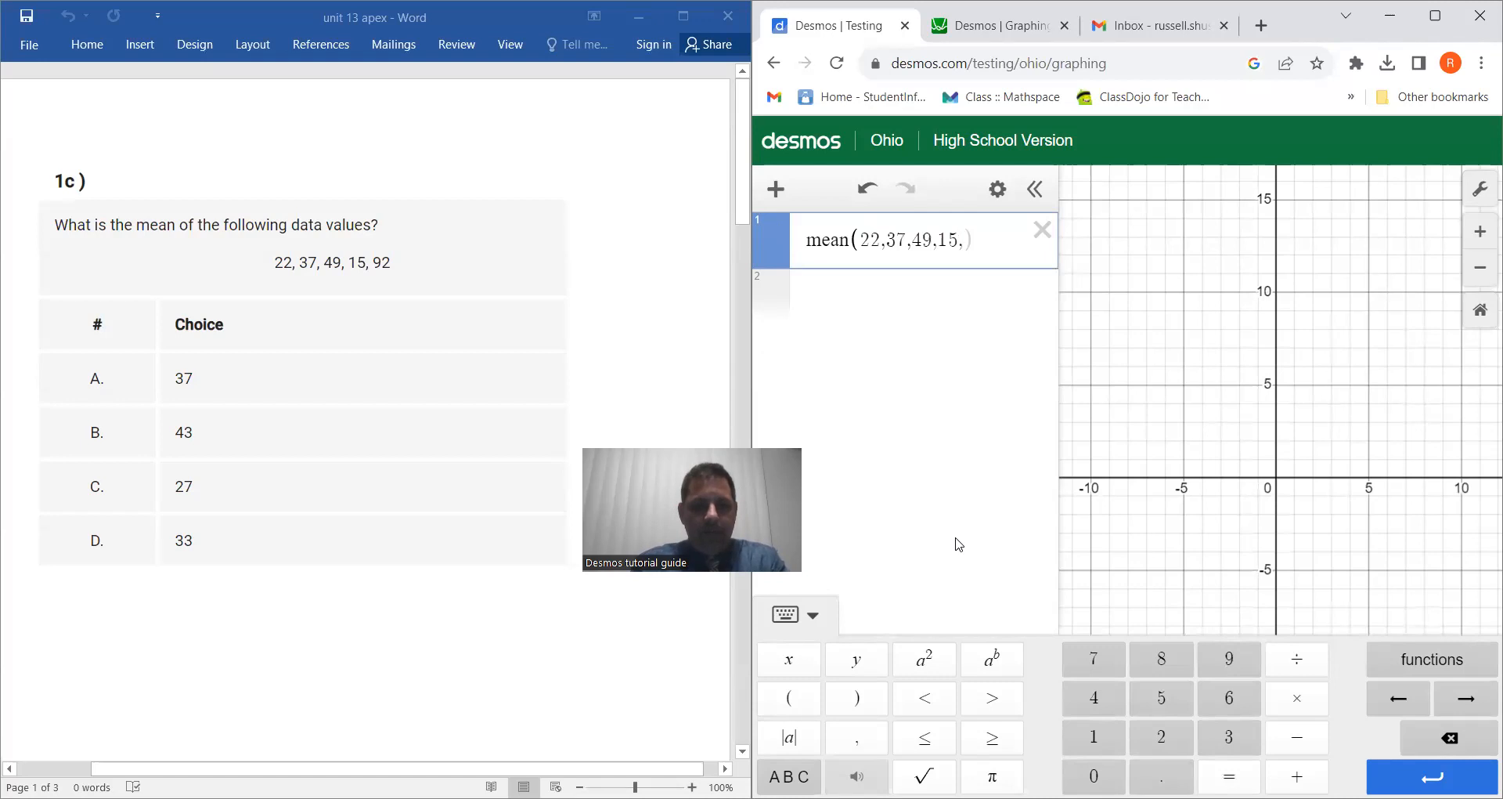
type("92")
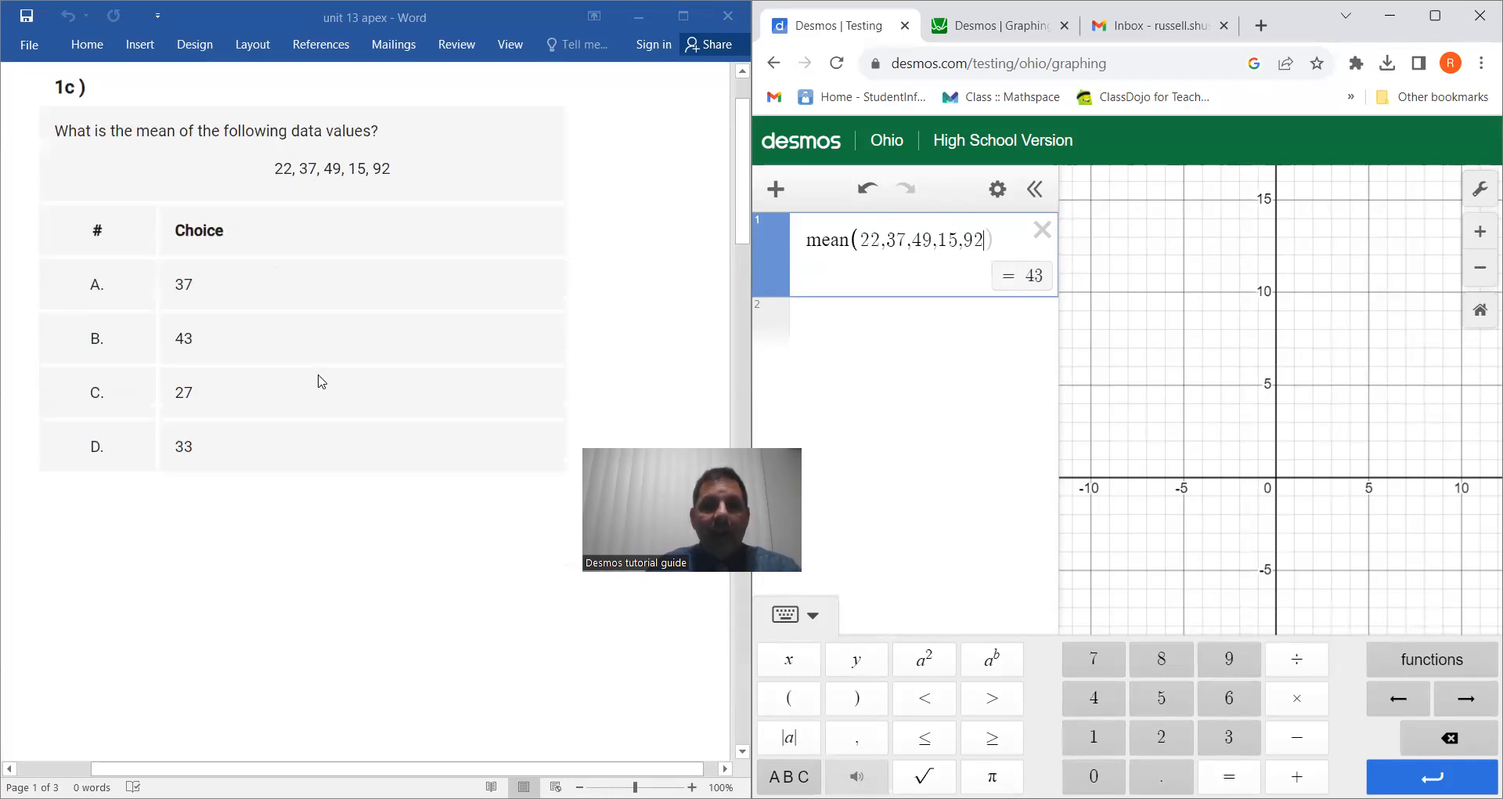
Step: Replace the mean expression with the stdev function for question 7a's data values 7, 5, 10, 11, 12
left_click(1438, 658)
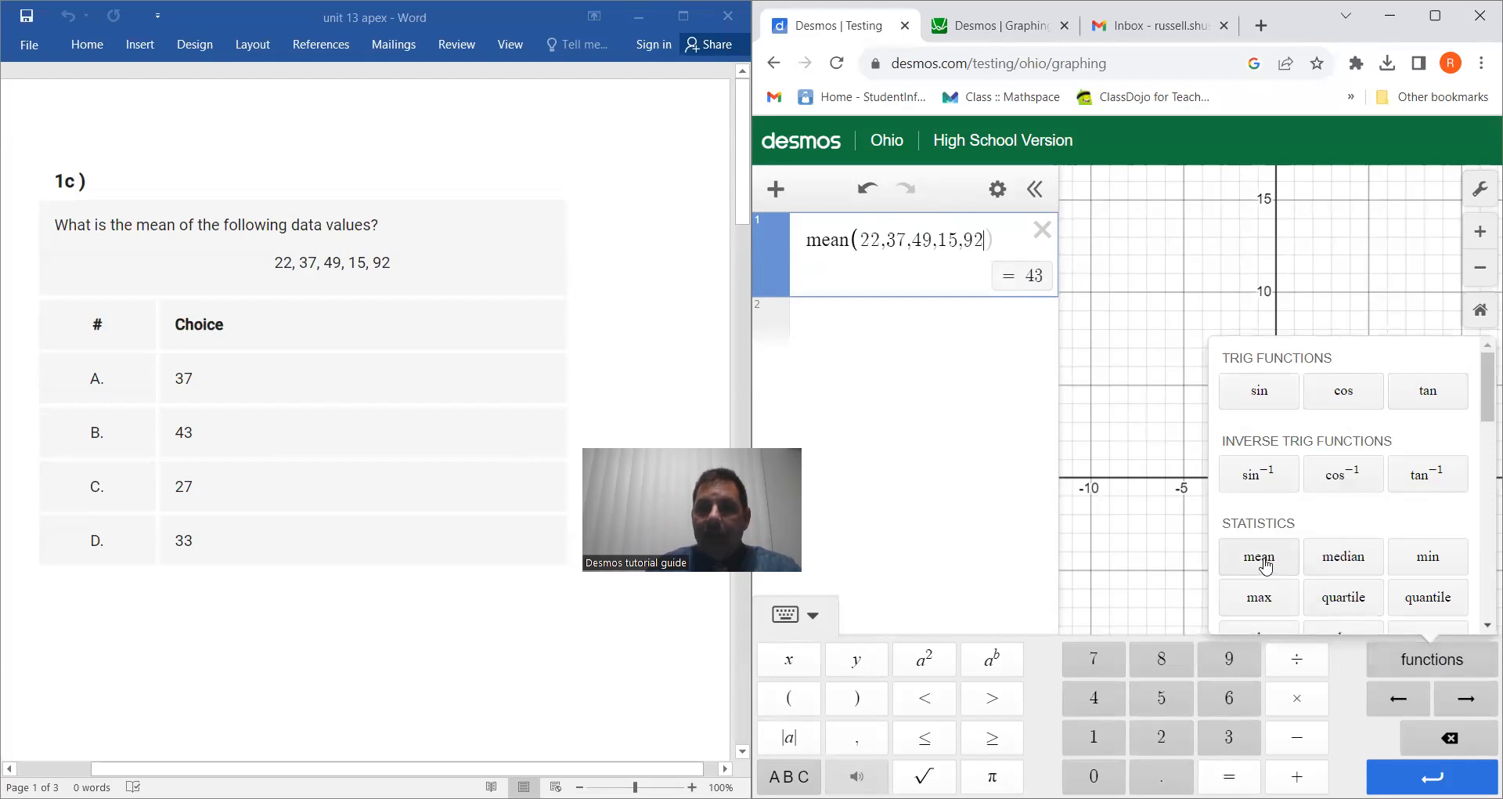
scroll(1328, 550, "down", 1)
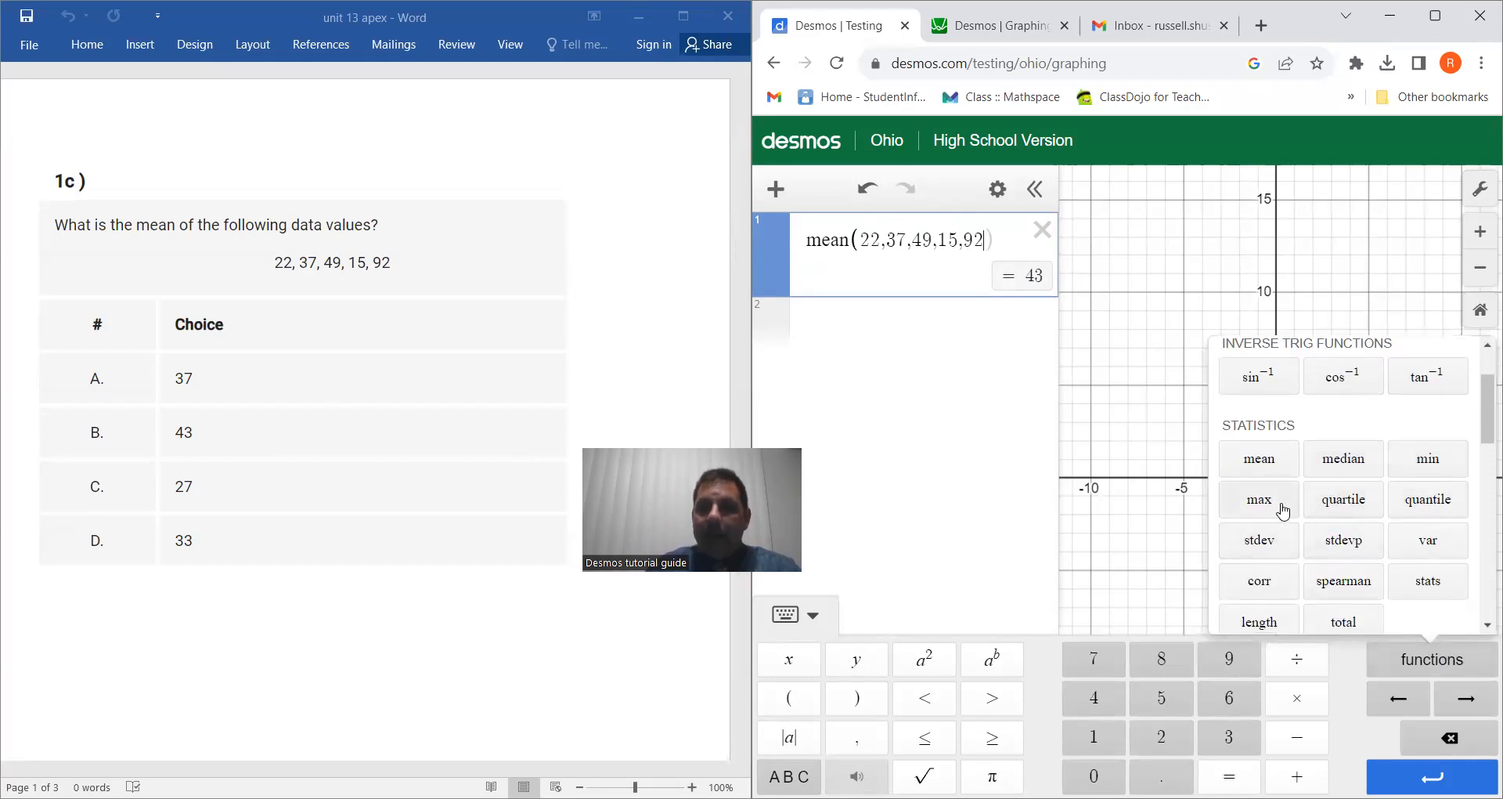
scroll(1281, 511, "down", 1)
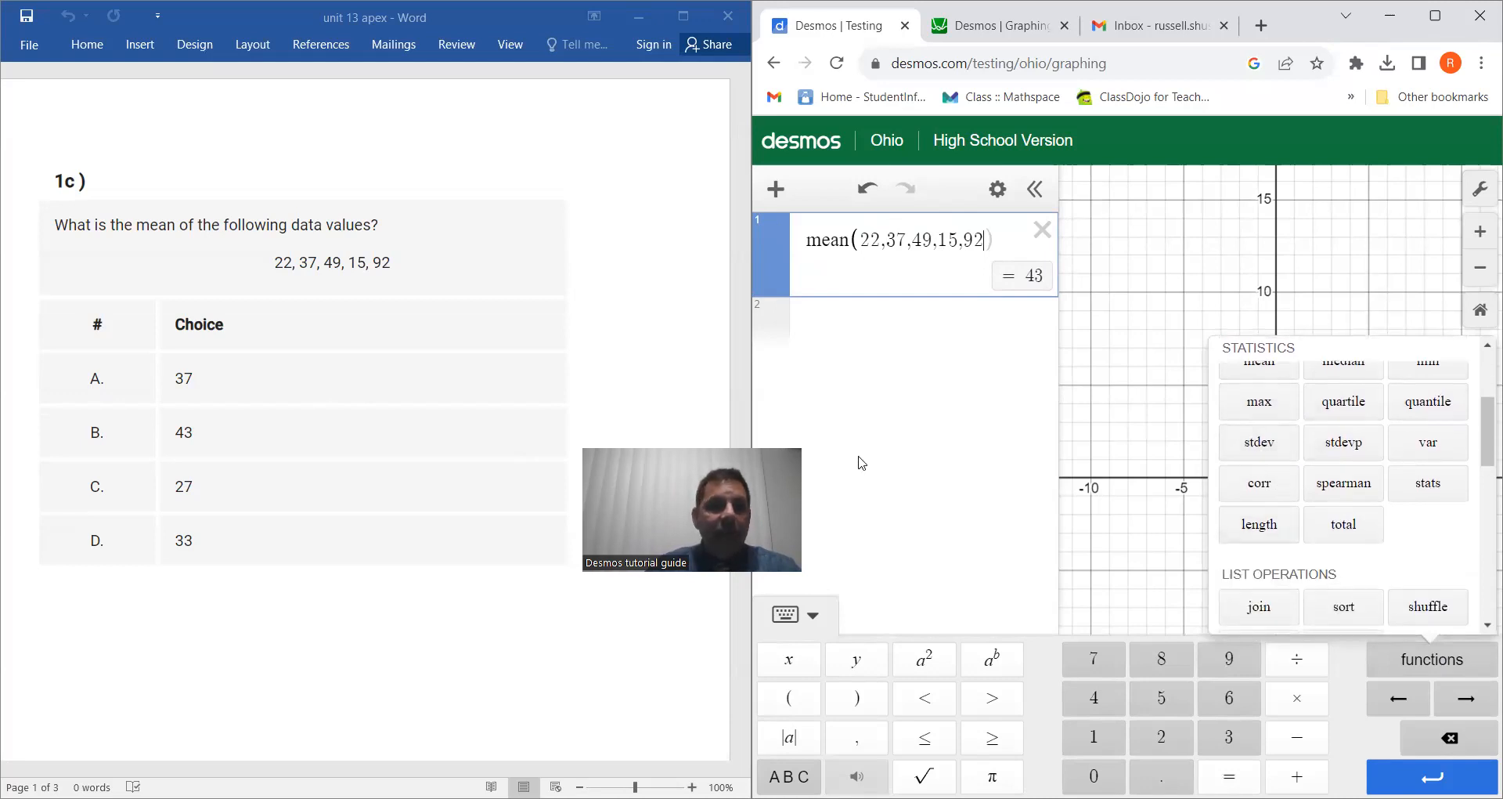
scroll(335, 385, "down", 20)
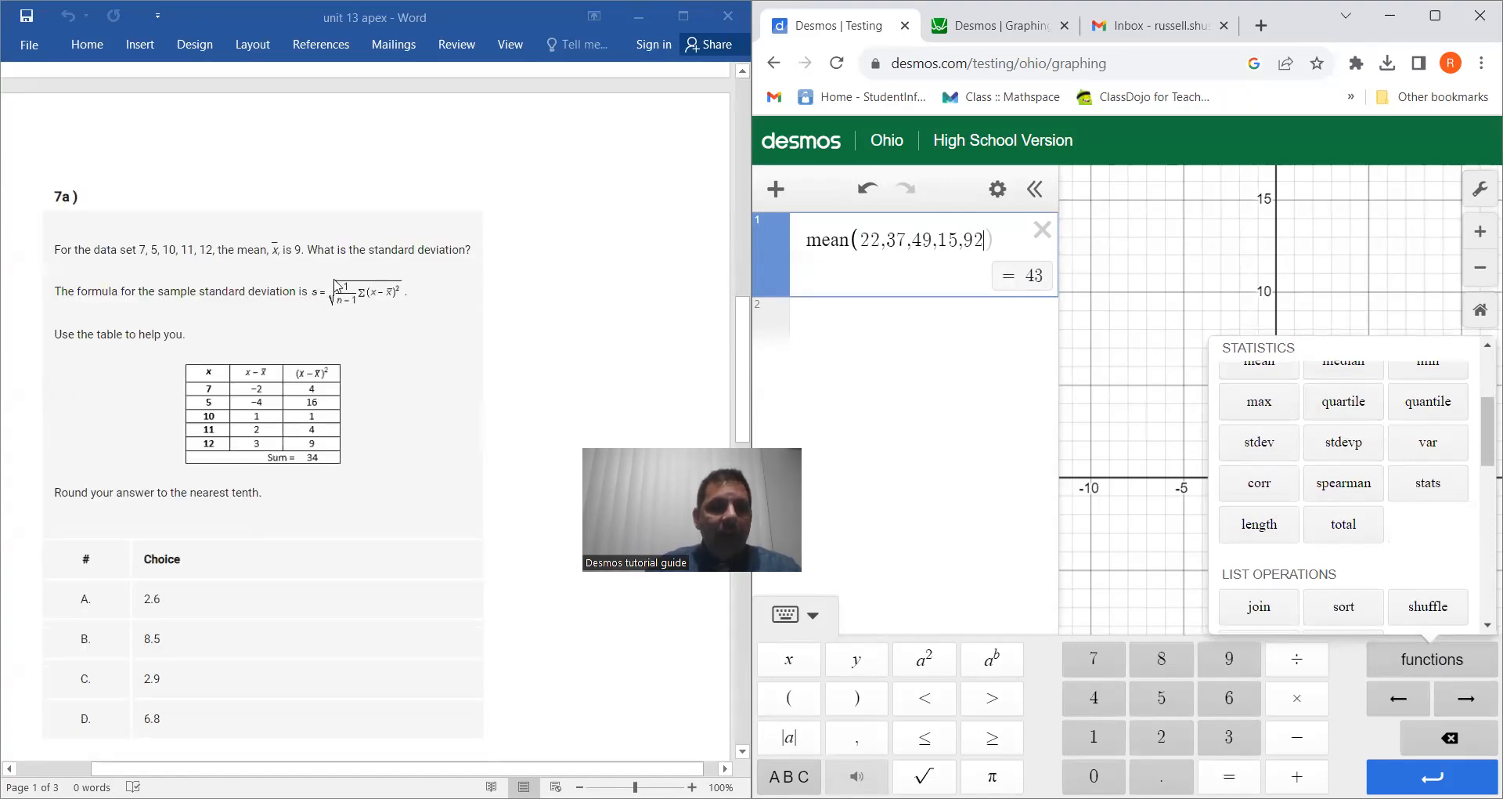
left_click(1043, 230)
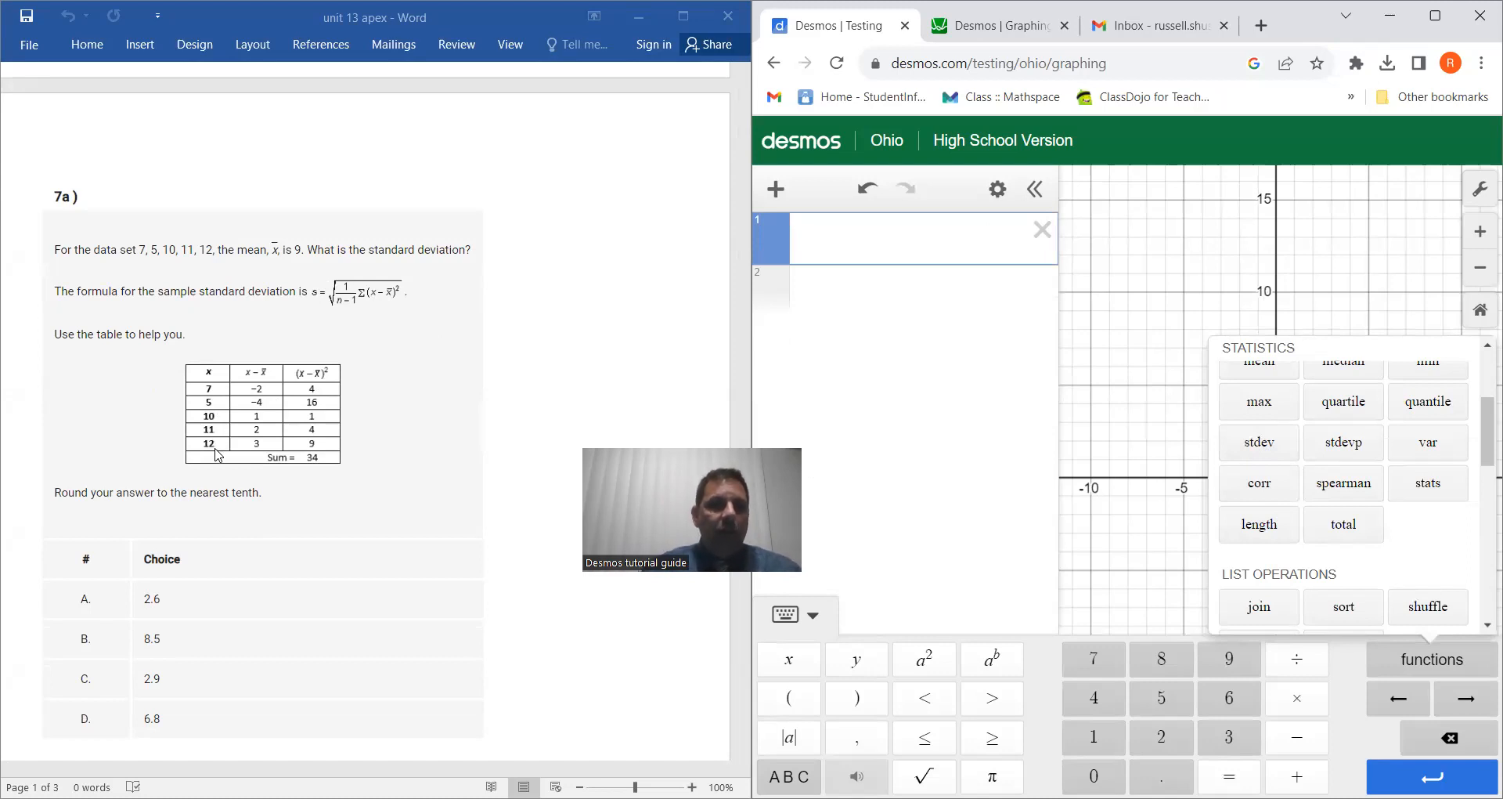
left_click(1259, 442)
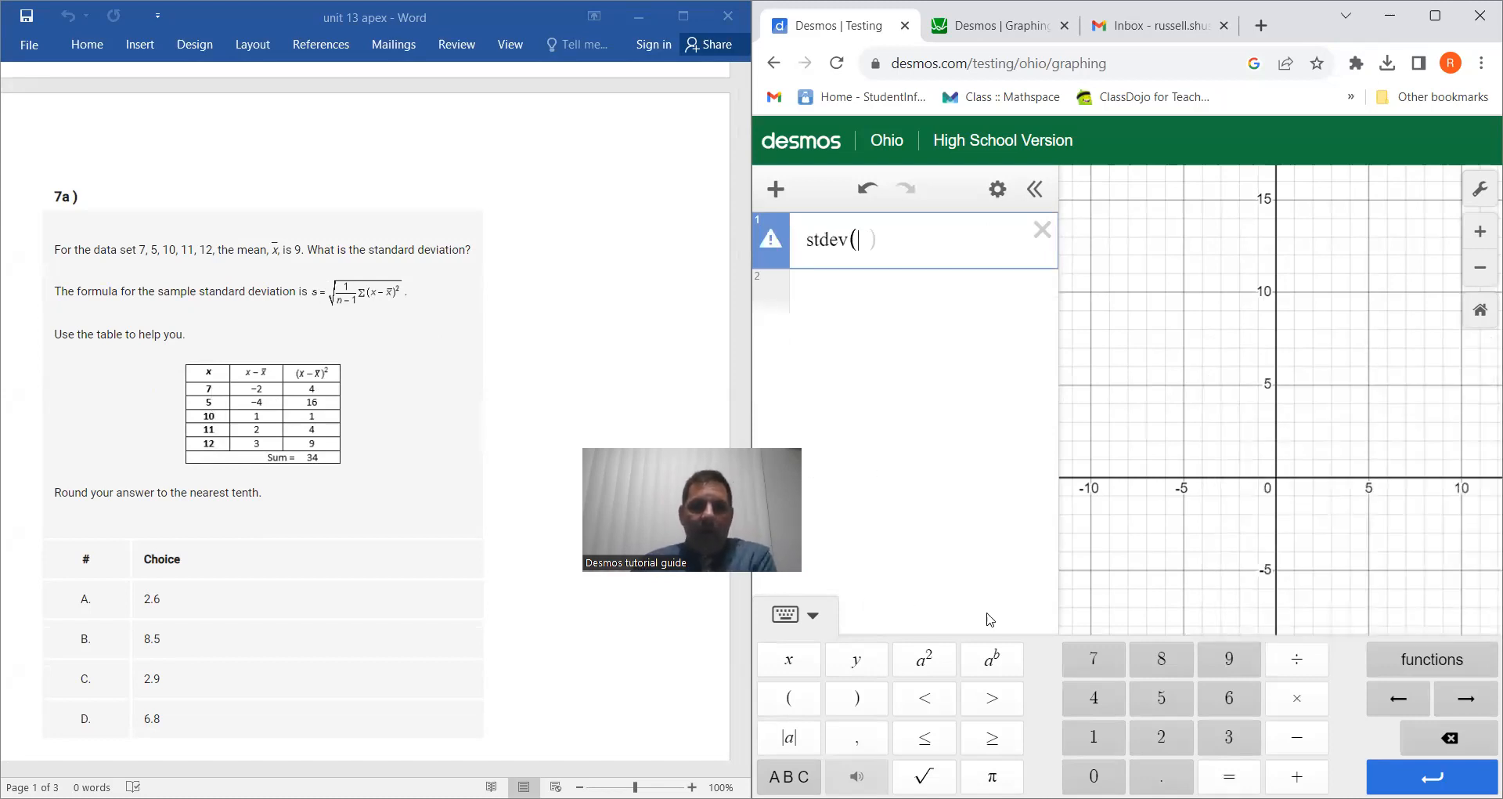
type("7,5,10")
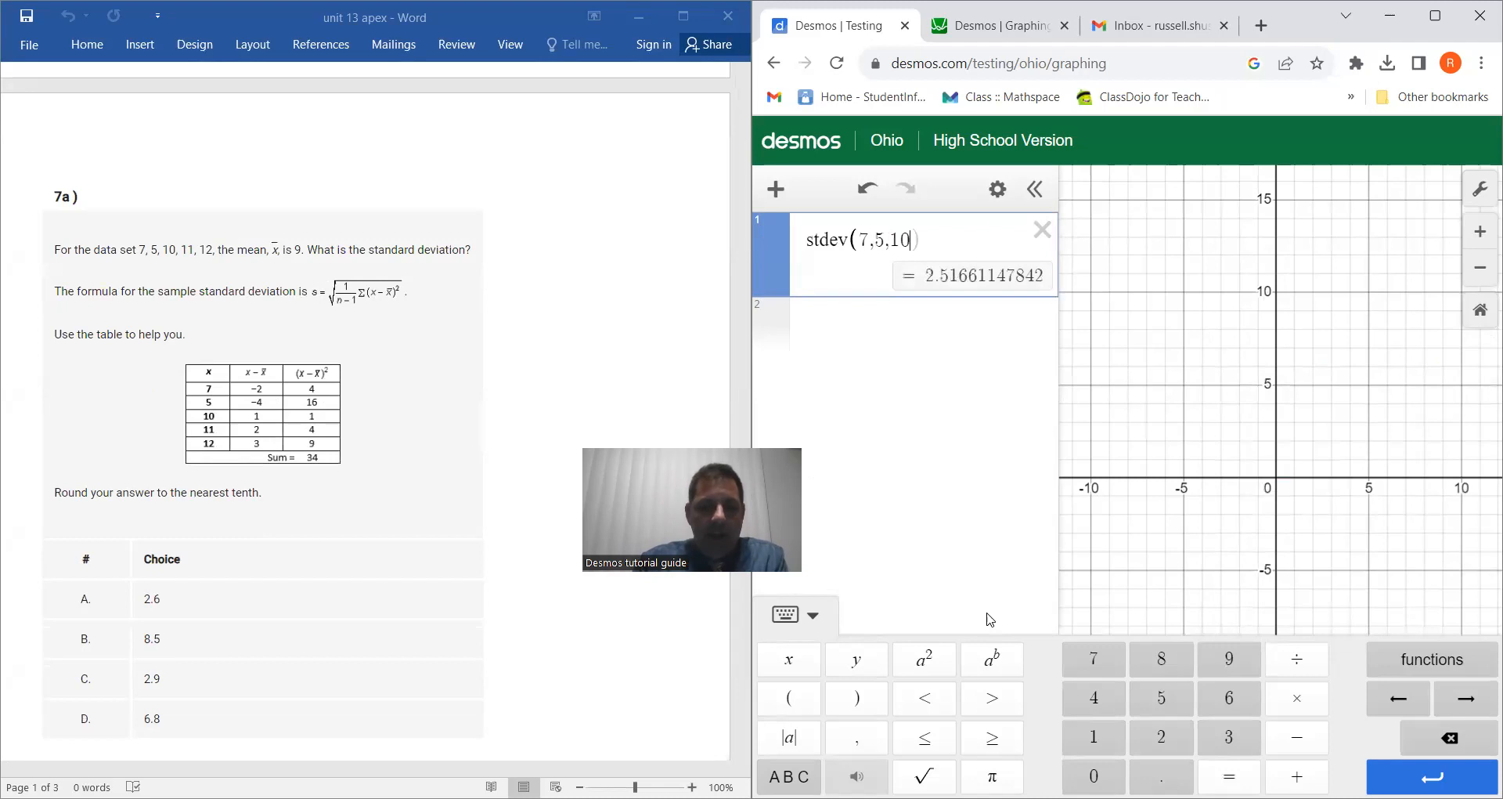
type(",11,12")
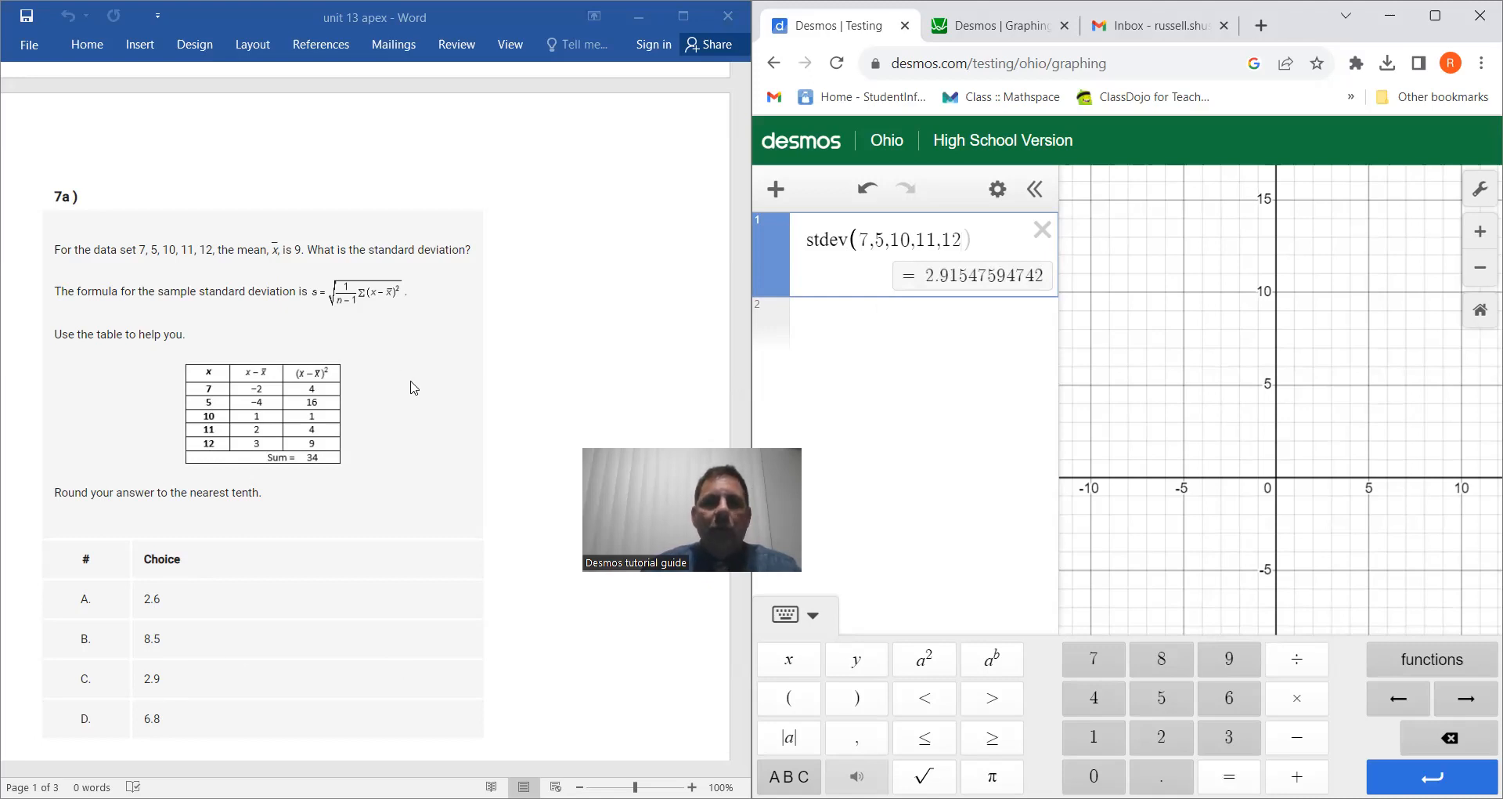
Step: Replace the standard deviation expression with a quartile function containing an empty square-bracket list for question 8b
scroll(403, 426, "down", 10)
scroll(411, 437, "down", 5)
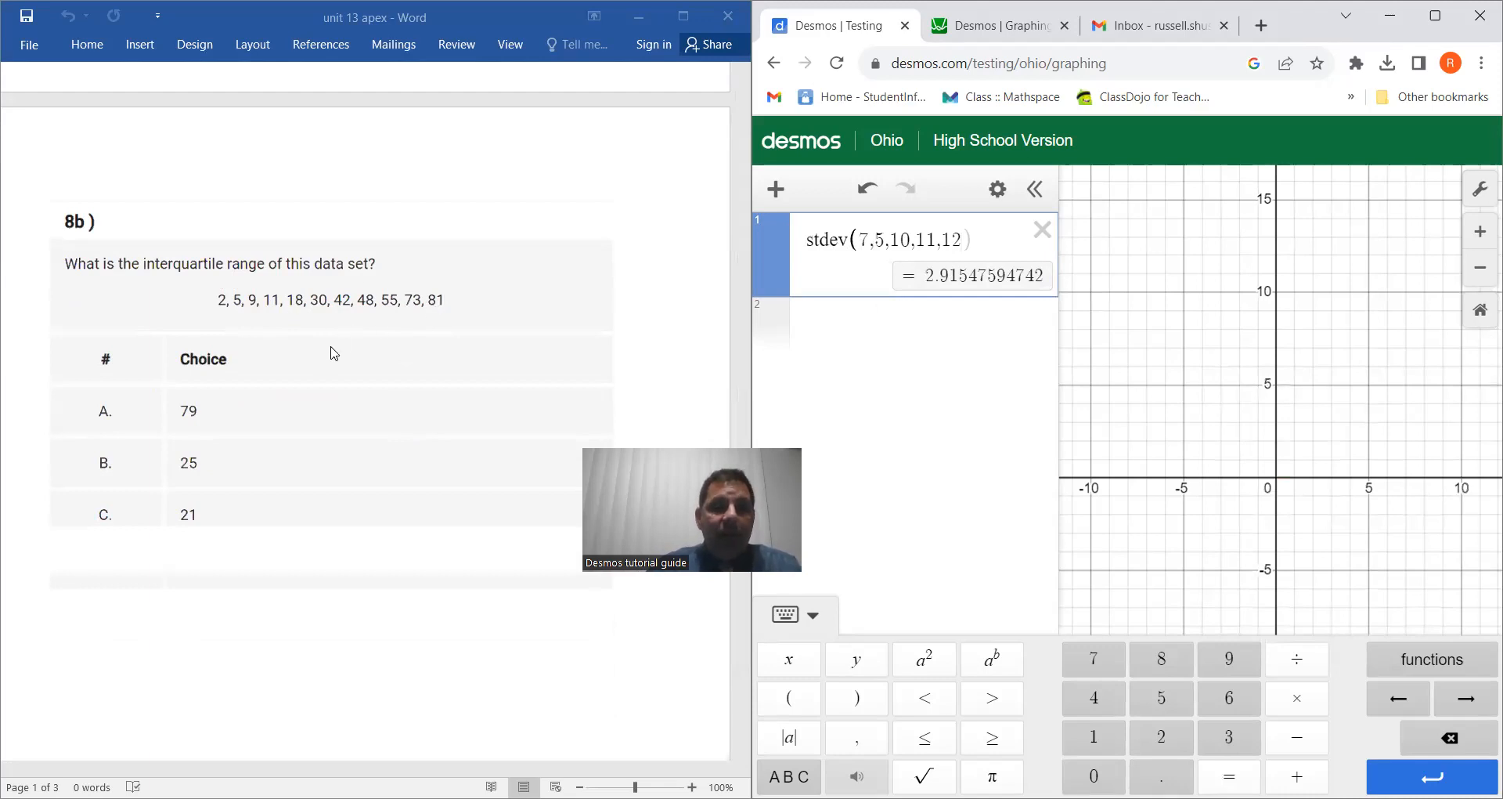
scroll(313, 392, "down", 2)
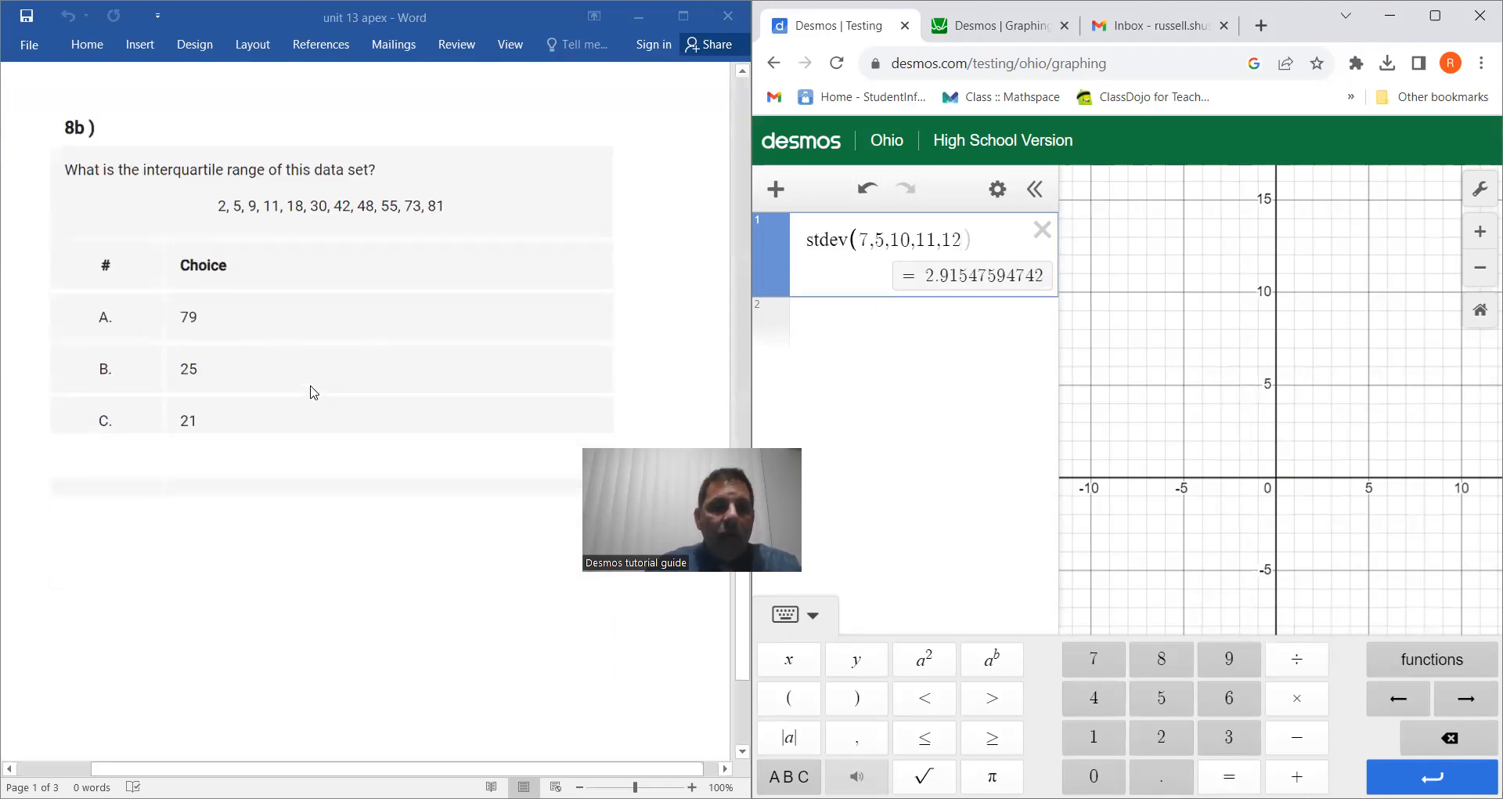
scroll(445, 429, "up", 3)
scroll(442, 433, "up", 3)
scroll(436, 436, "down", 8)
scroll(436, 437, "up", 2)
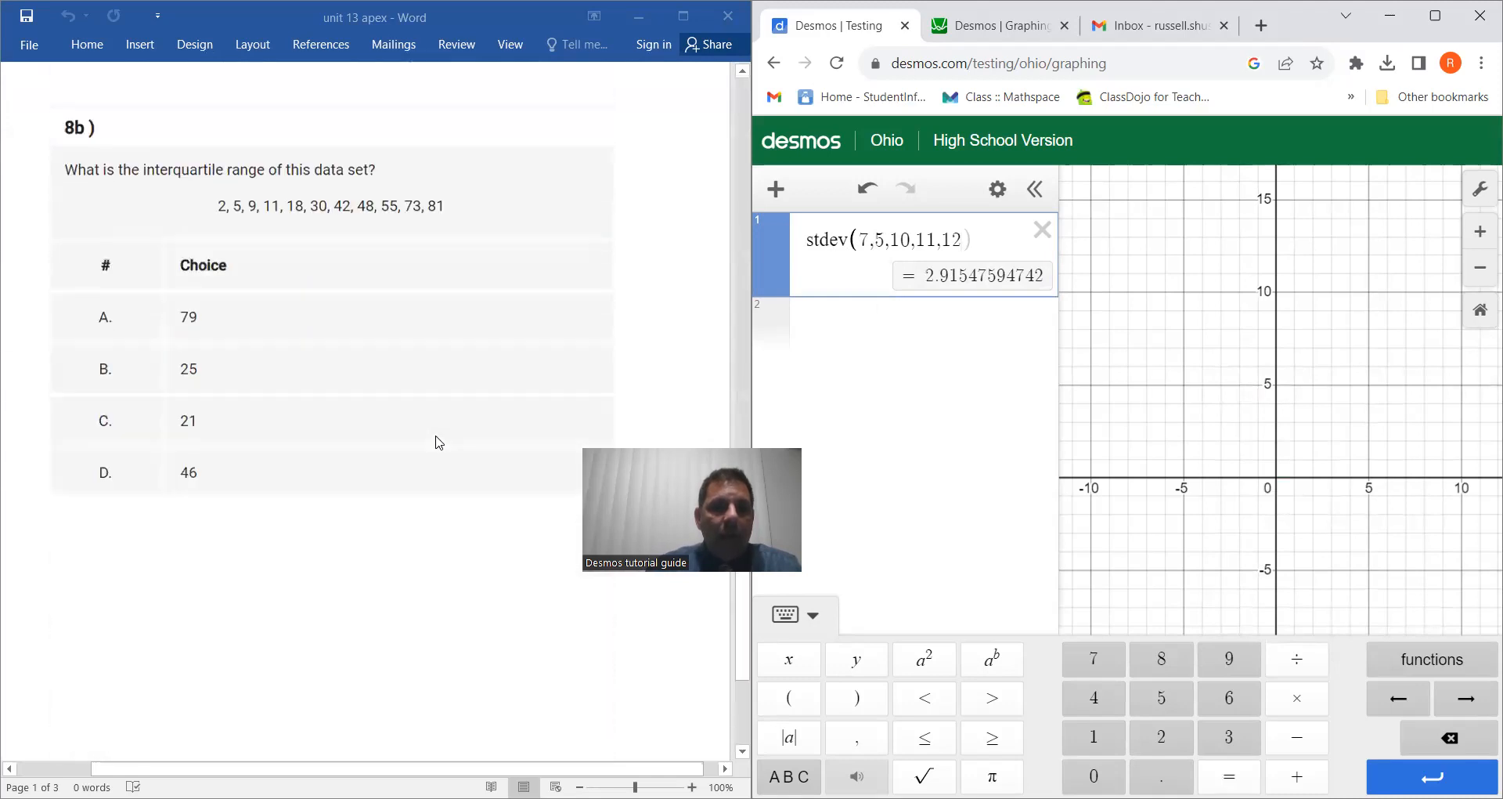
left_click(1039, 232)
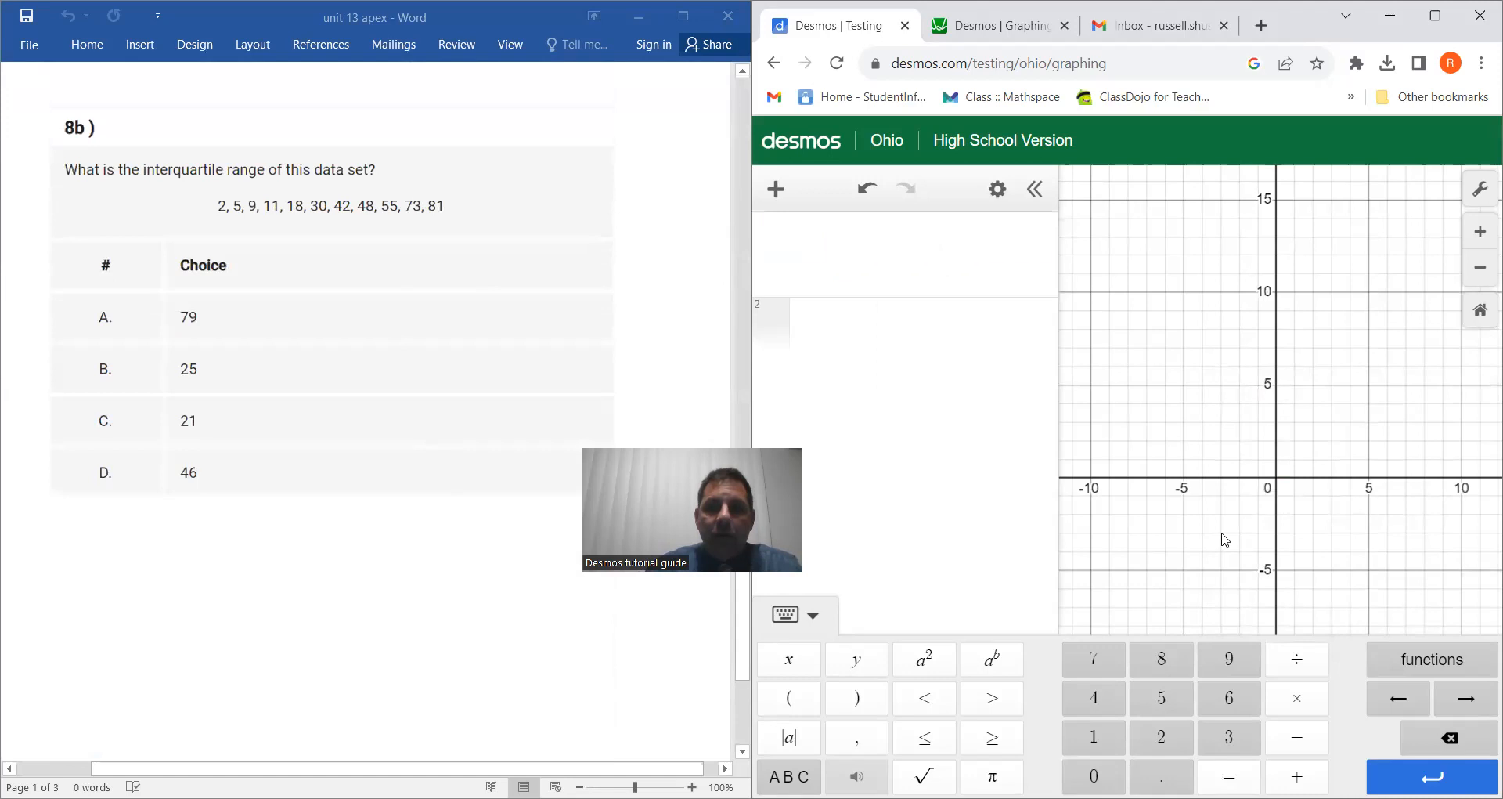
left_click(1412, 666)
scroll(1297, 432, "down", 3)
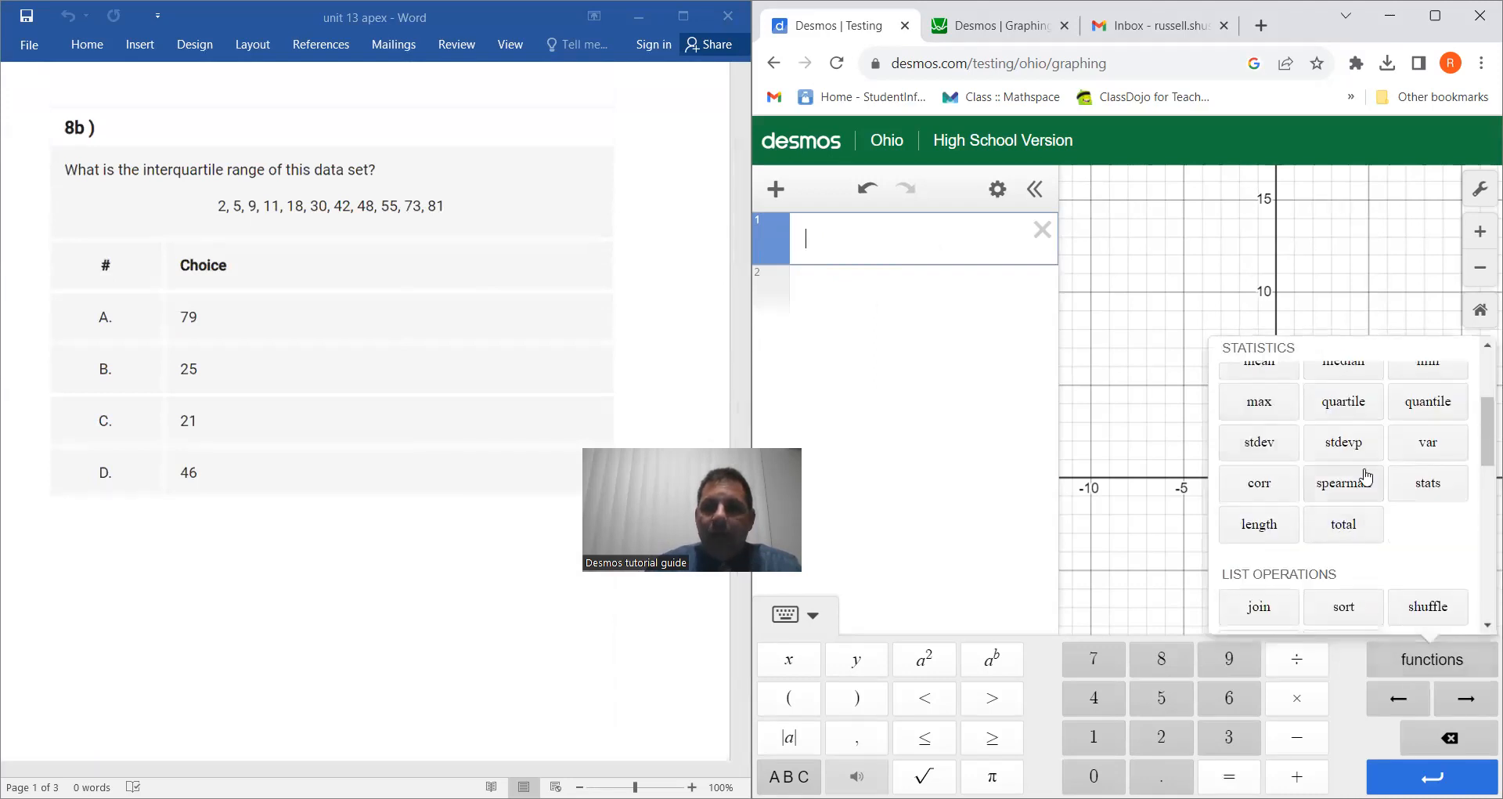
left_click(1356, 411)
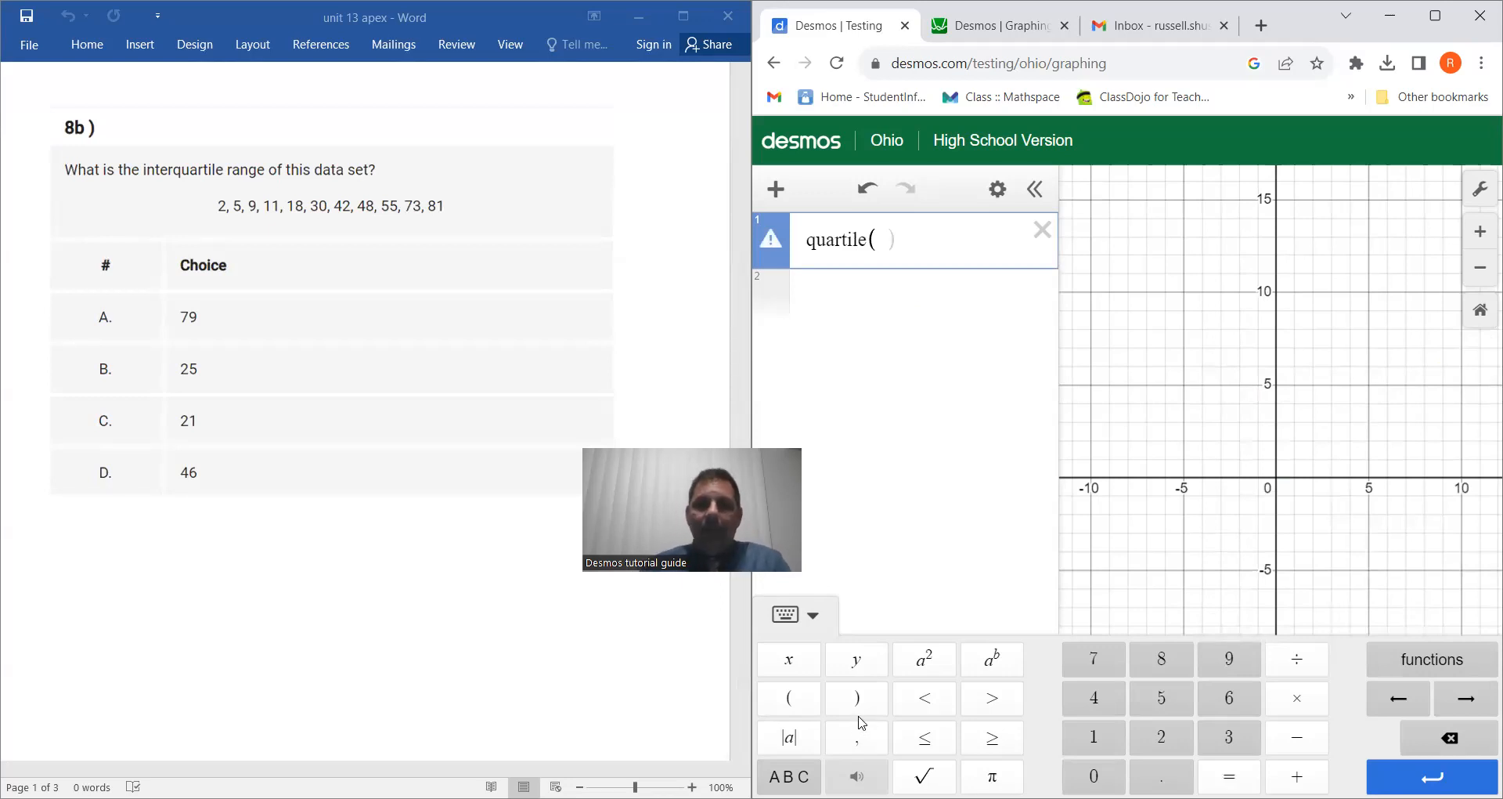
left_click(789, 776)
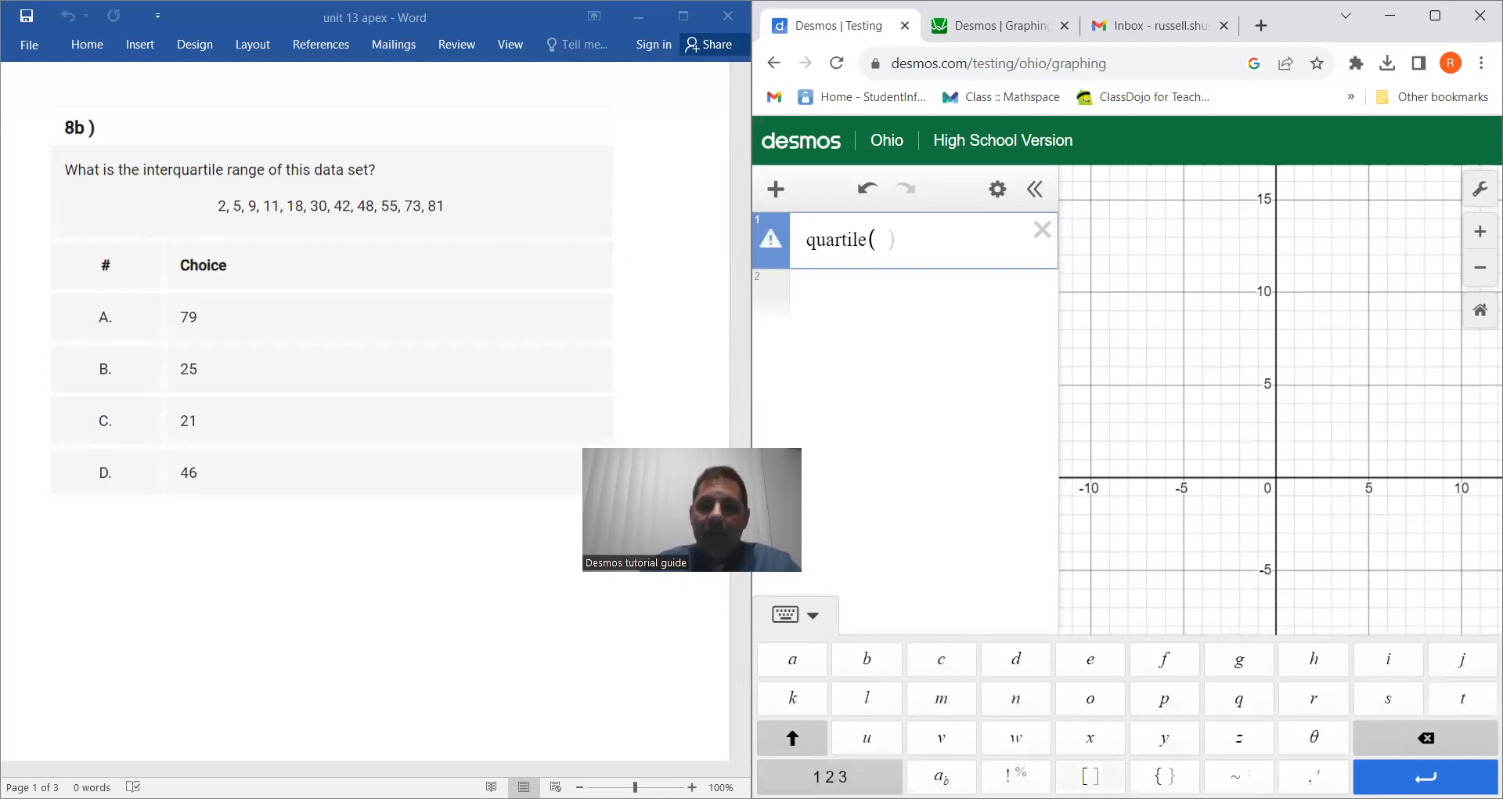
left_click(1090, 776)
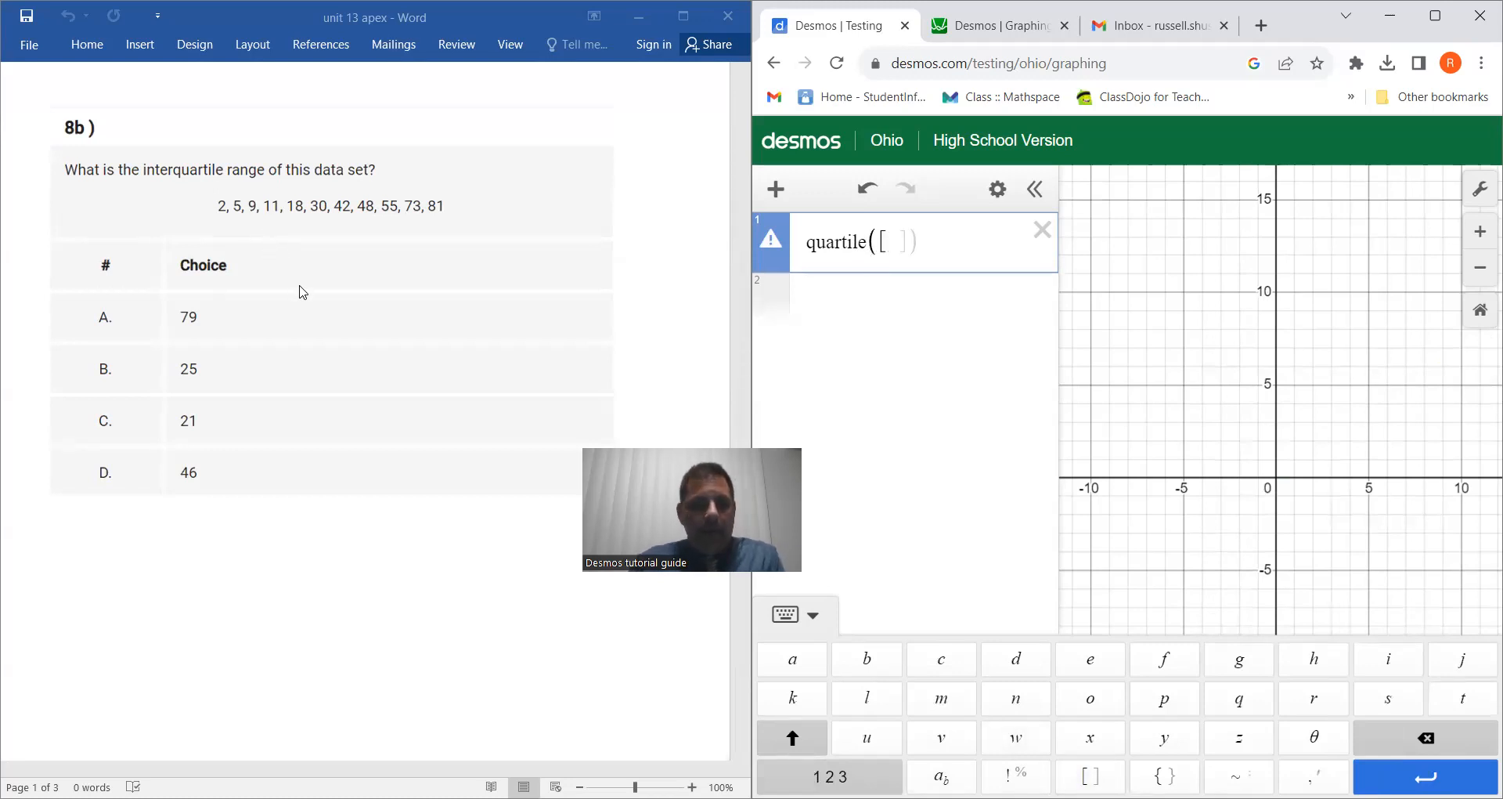
Step: Fill the quartile function's bracketed list with the values 2, 5, 9, 11, 18, 30, 42, 48, 55, 73, 81
type("2,5,")
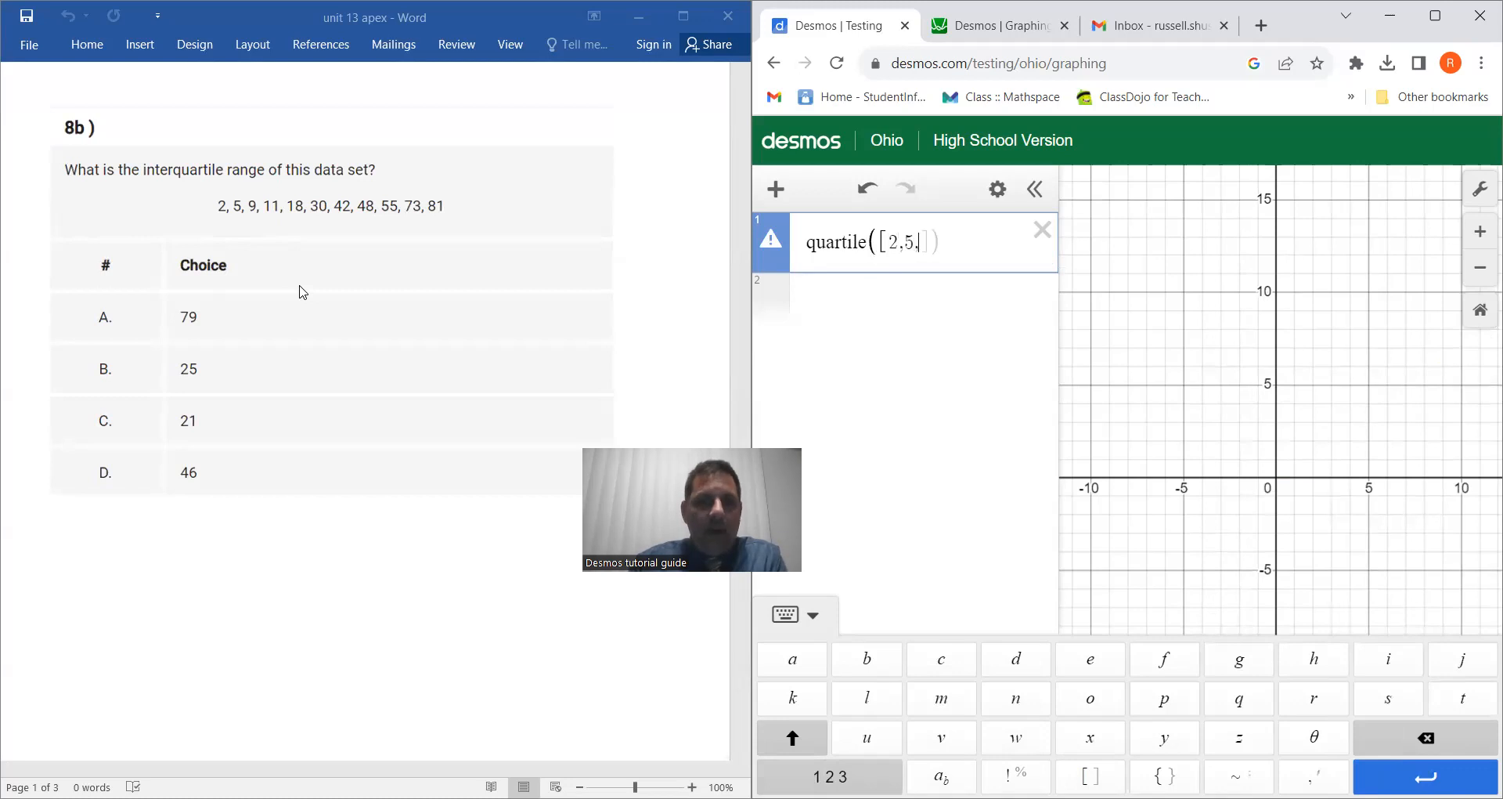
type("9,11,1")
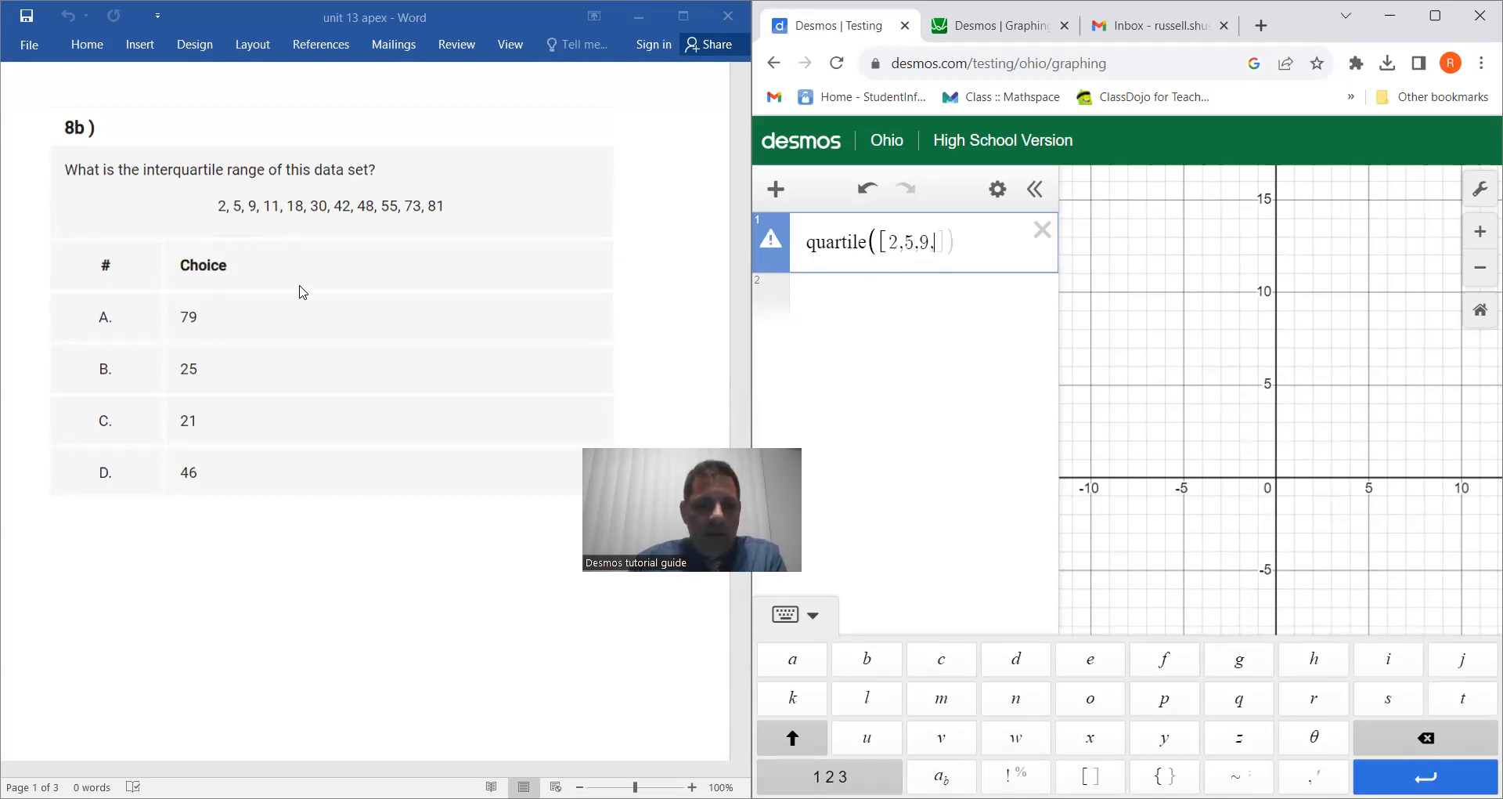
type("8,")
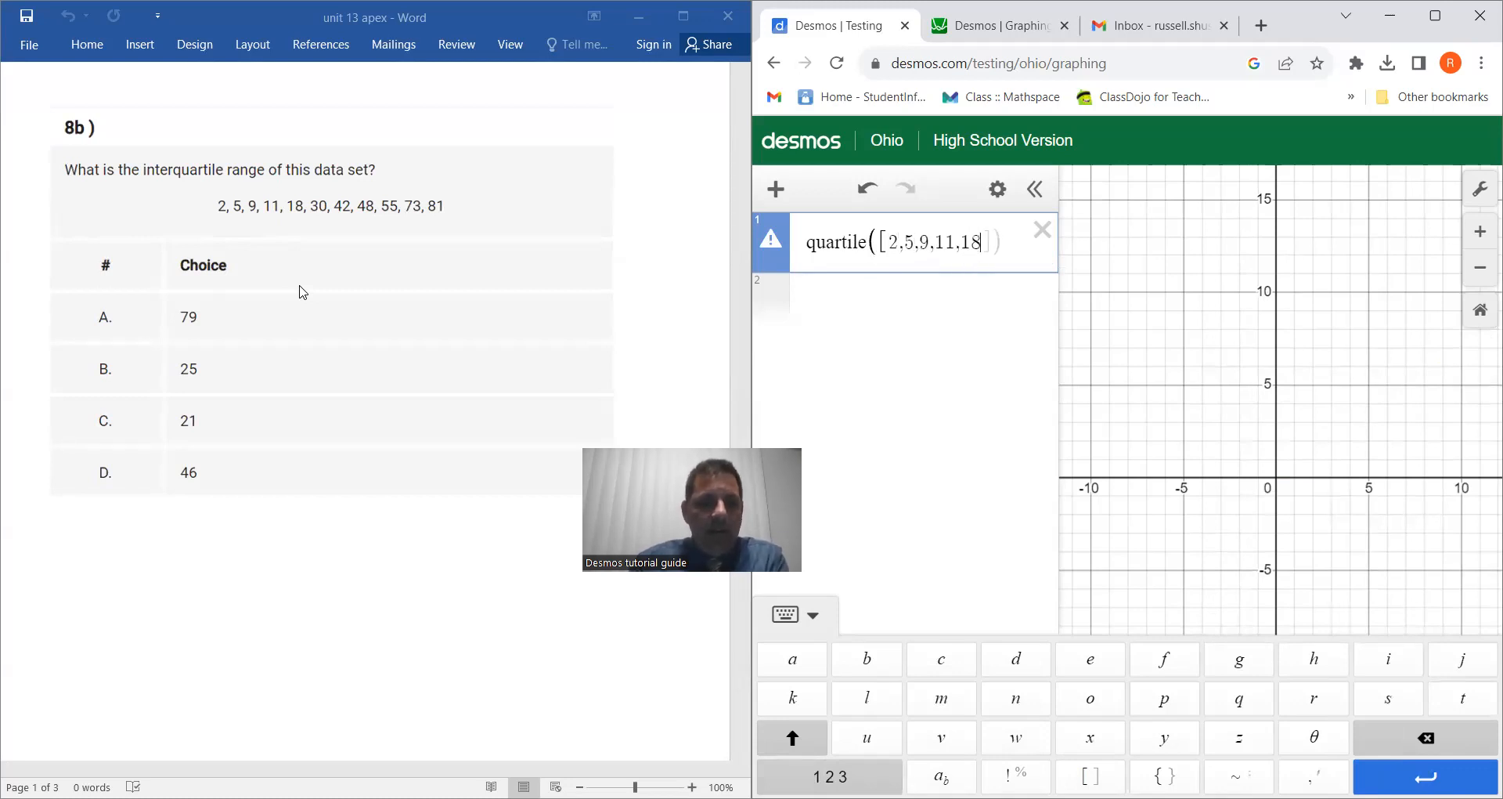
type("30")
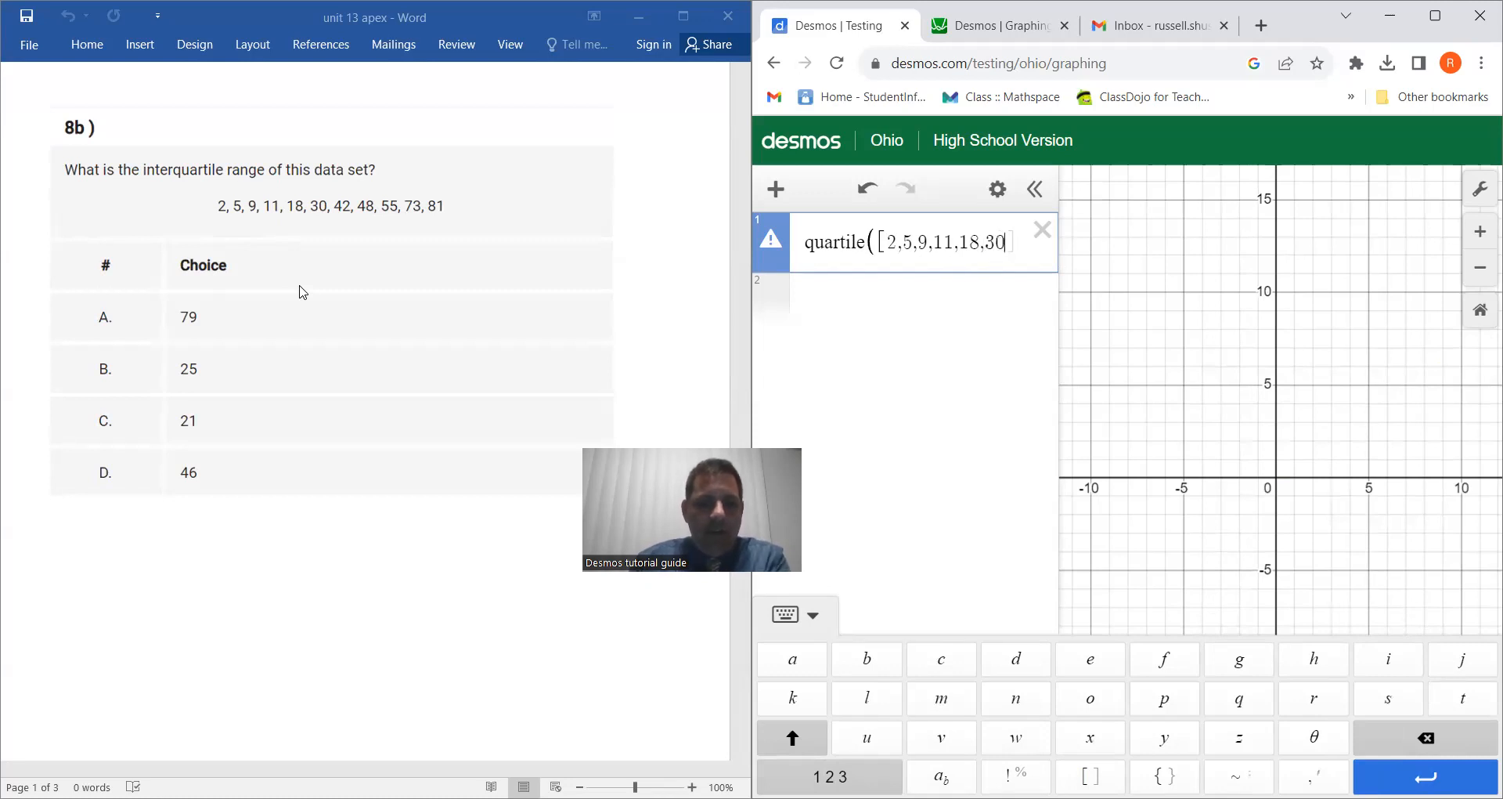
type(",42,")
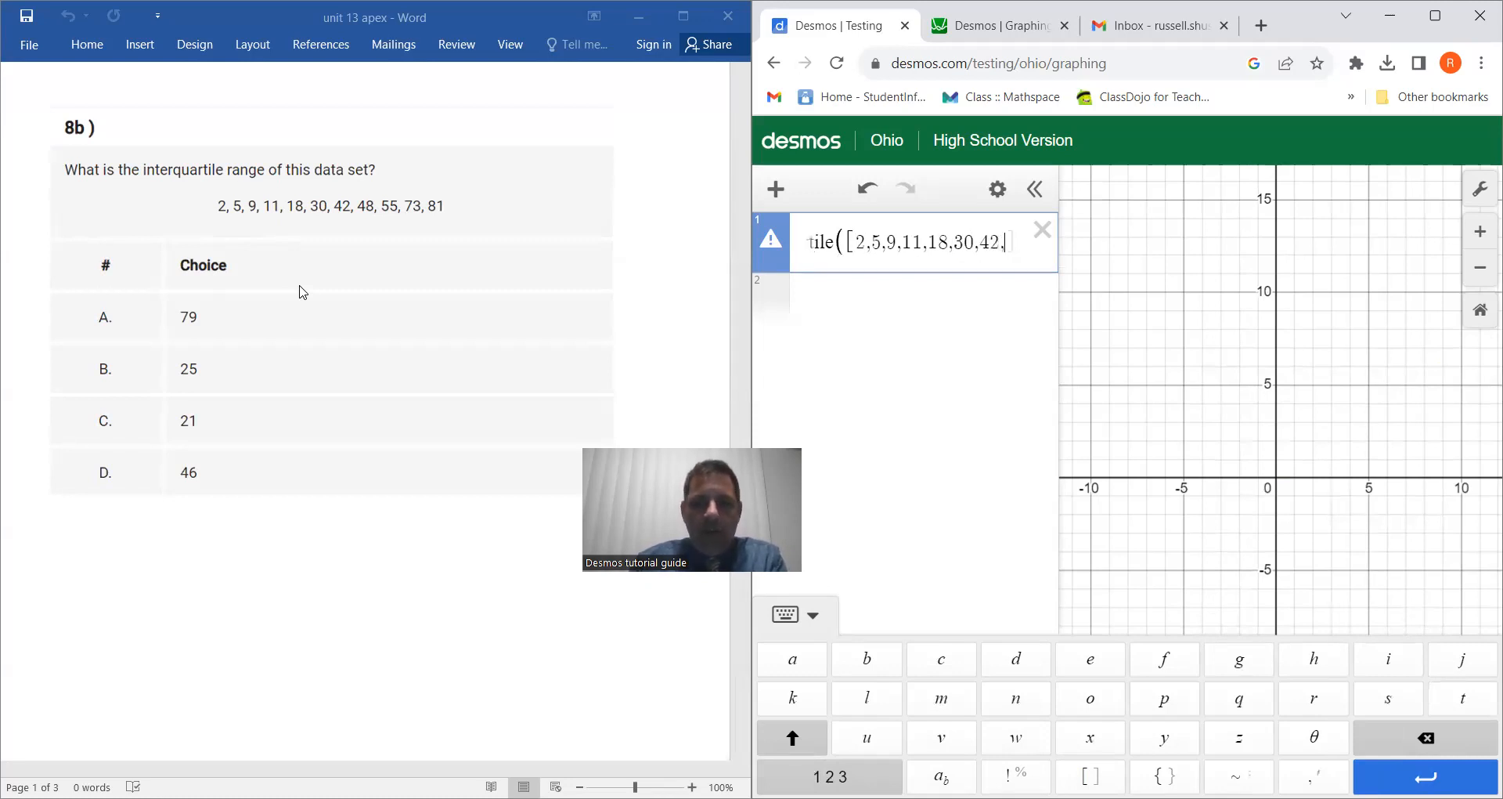
type("4")
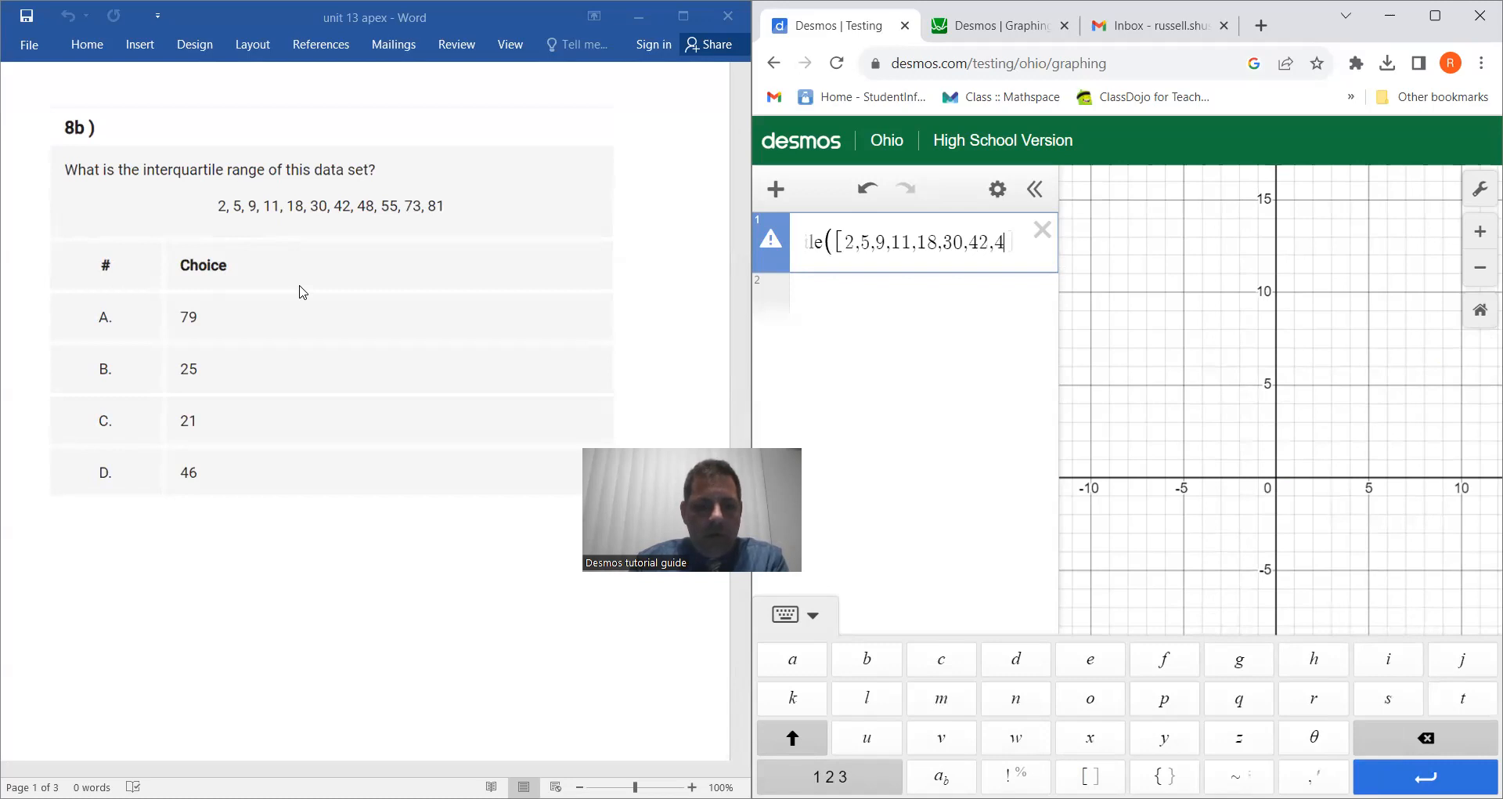
type("8,55,")
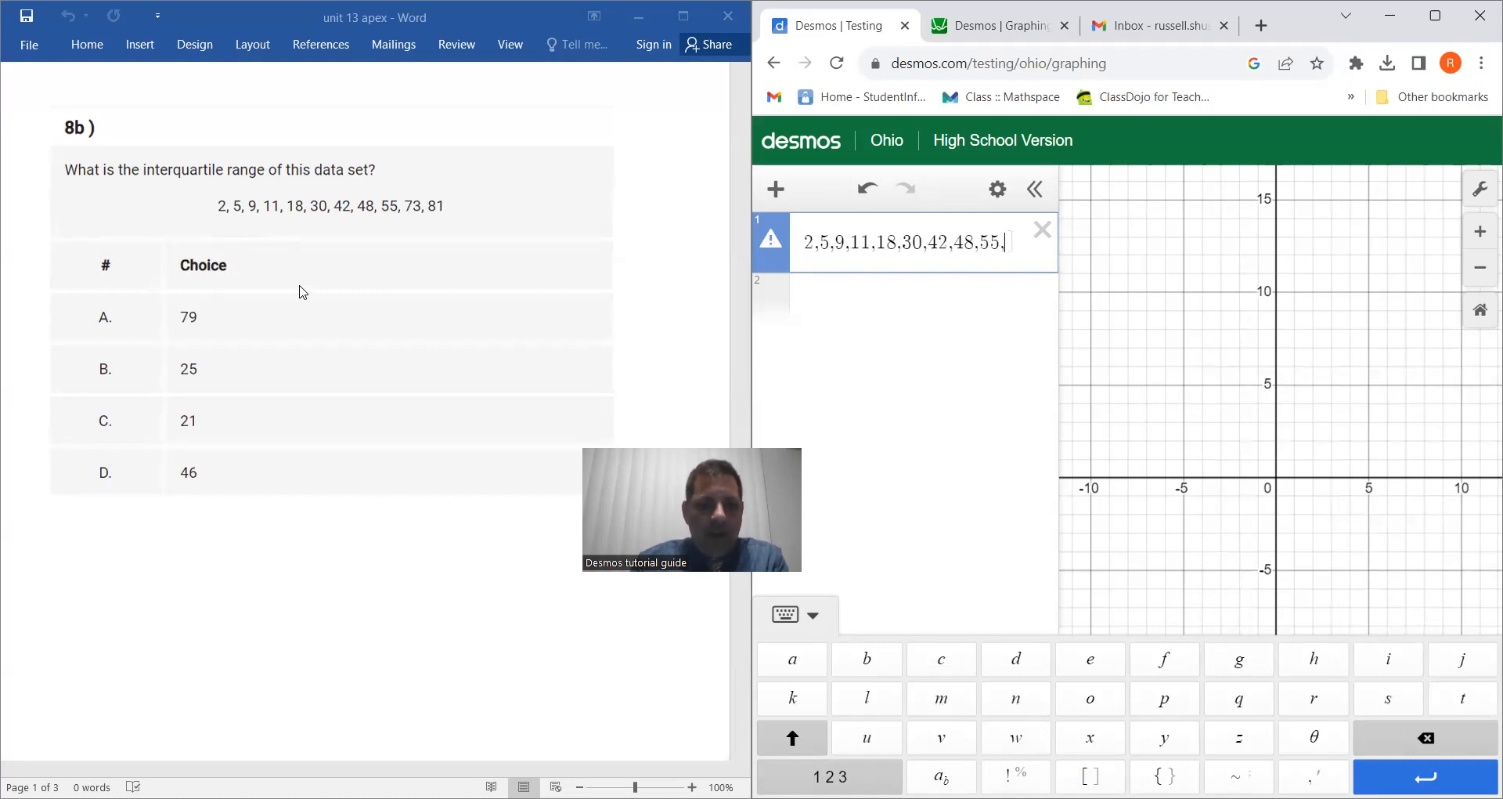
type("73,")
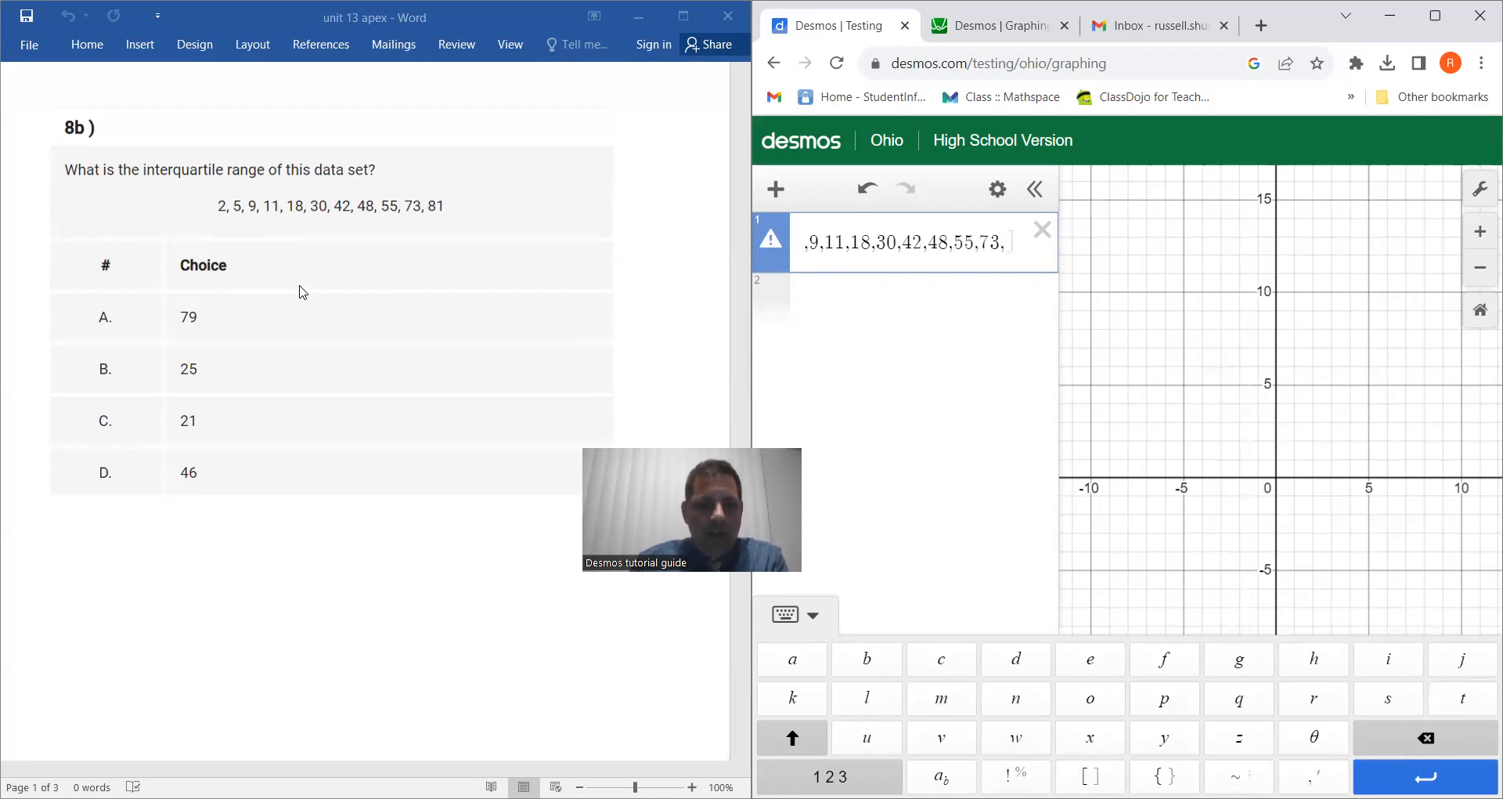
type("81")
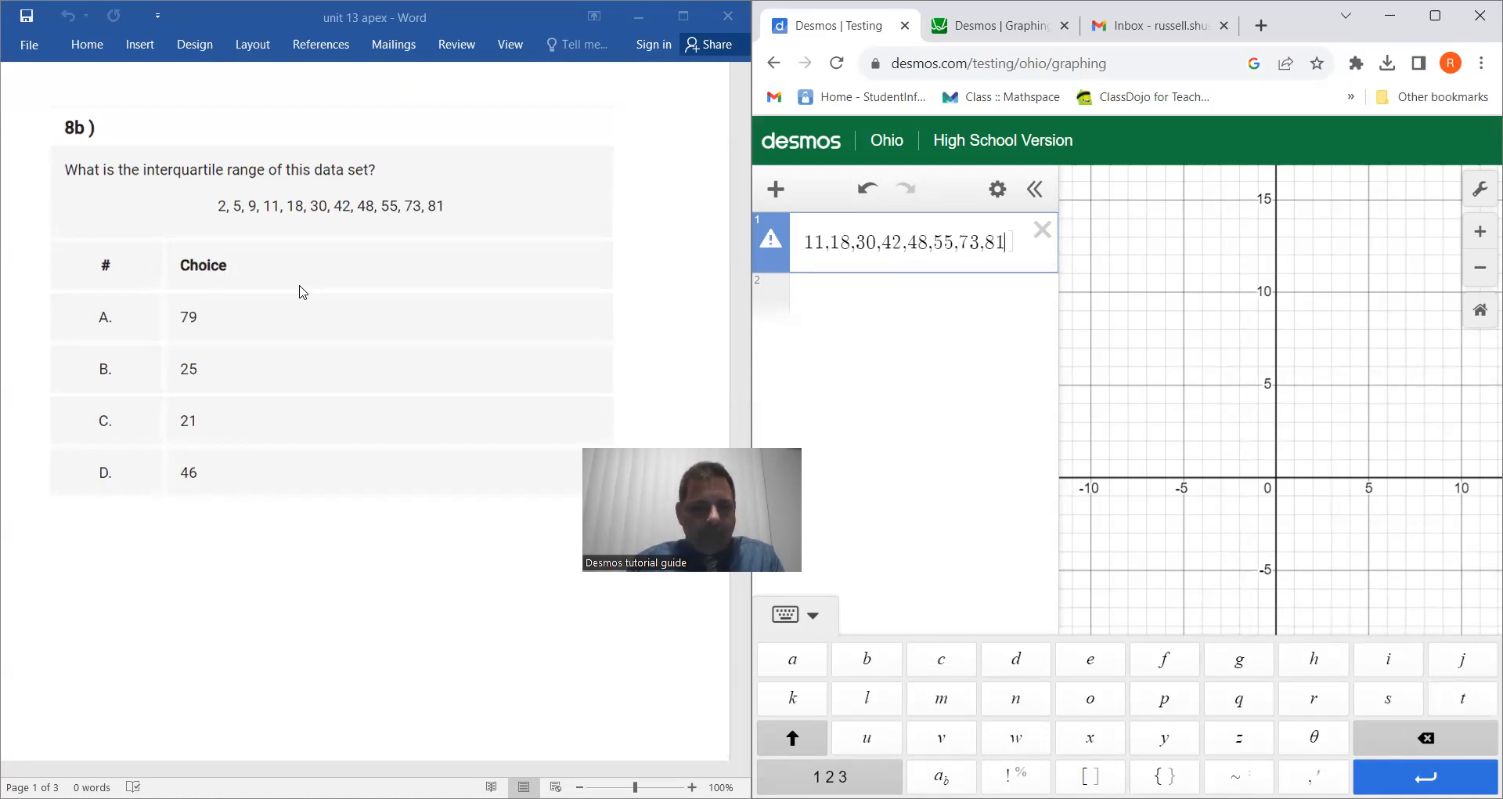
type(")")
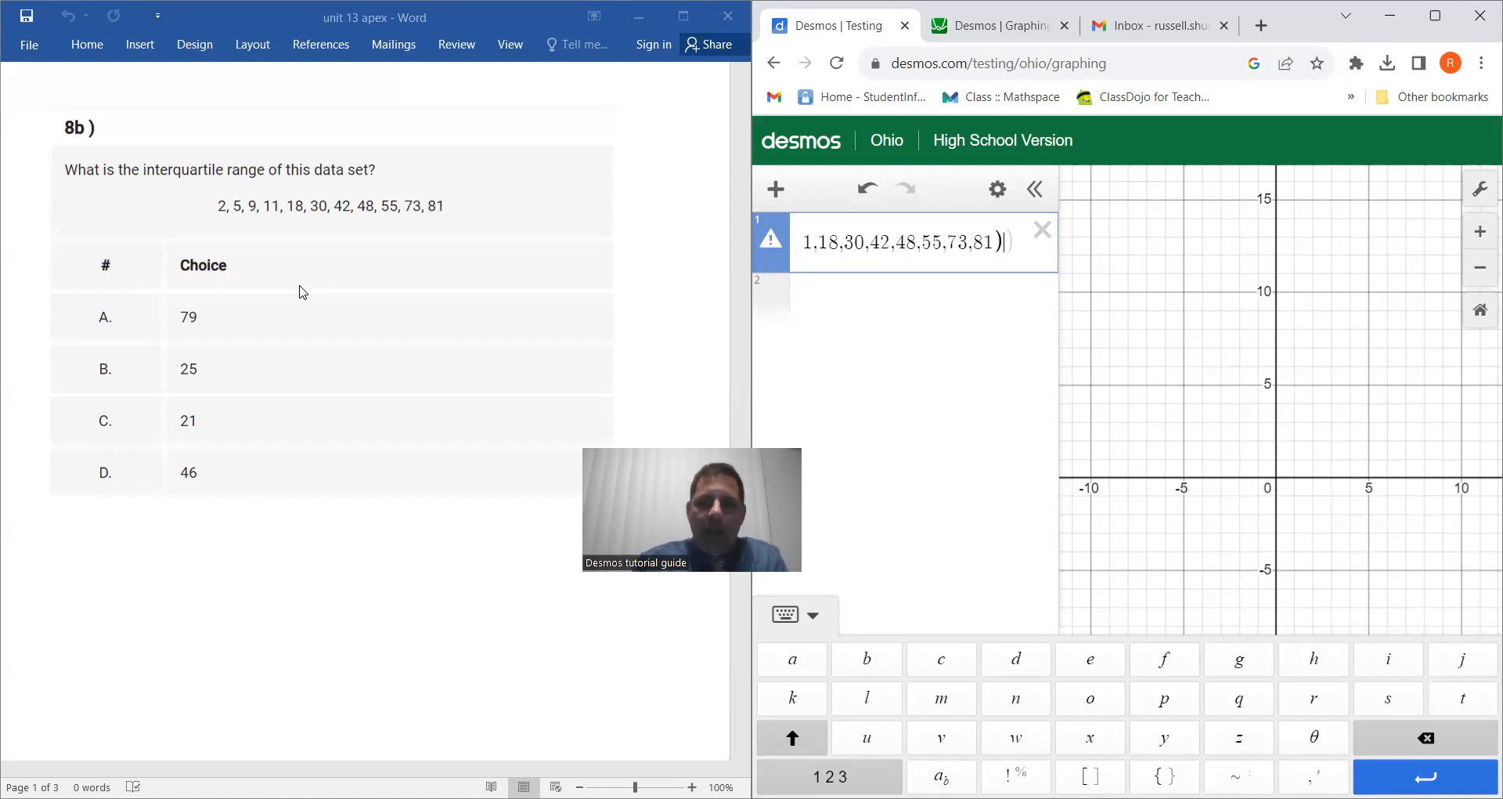
type(",")
key("BackSpace")
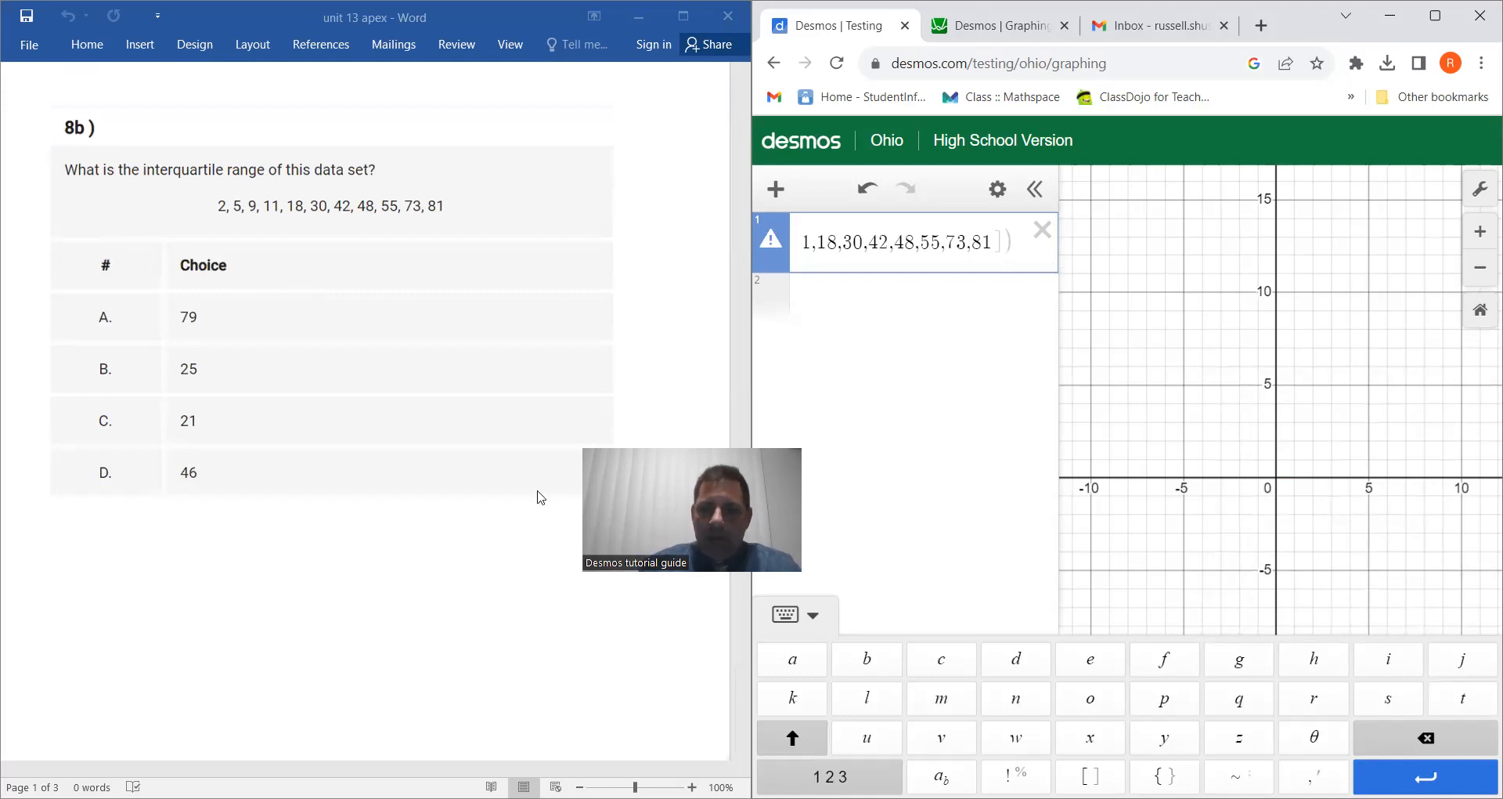
Step: Close the quartile function's data list with a square bracket and add 3 as its second argument for the third quartile
left_click(1089, 776)
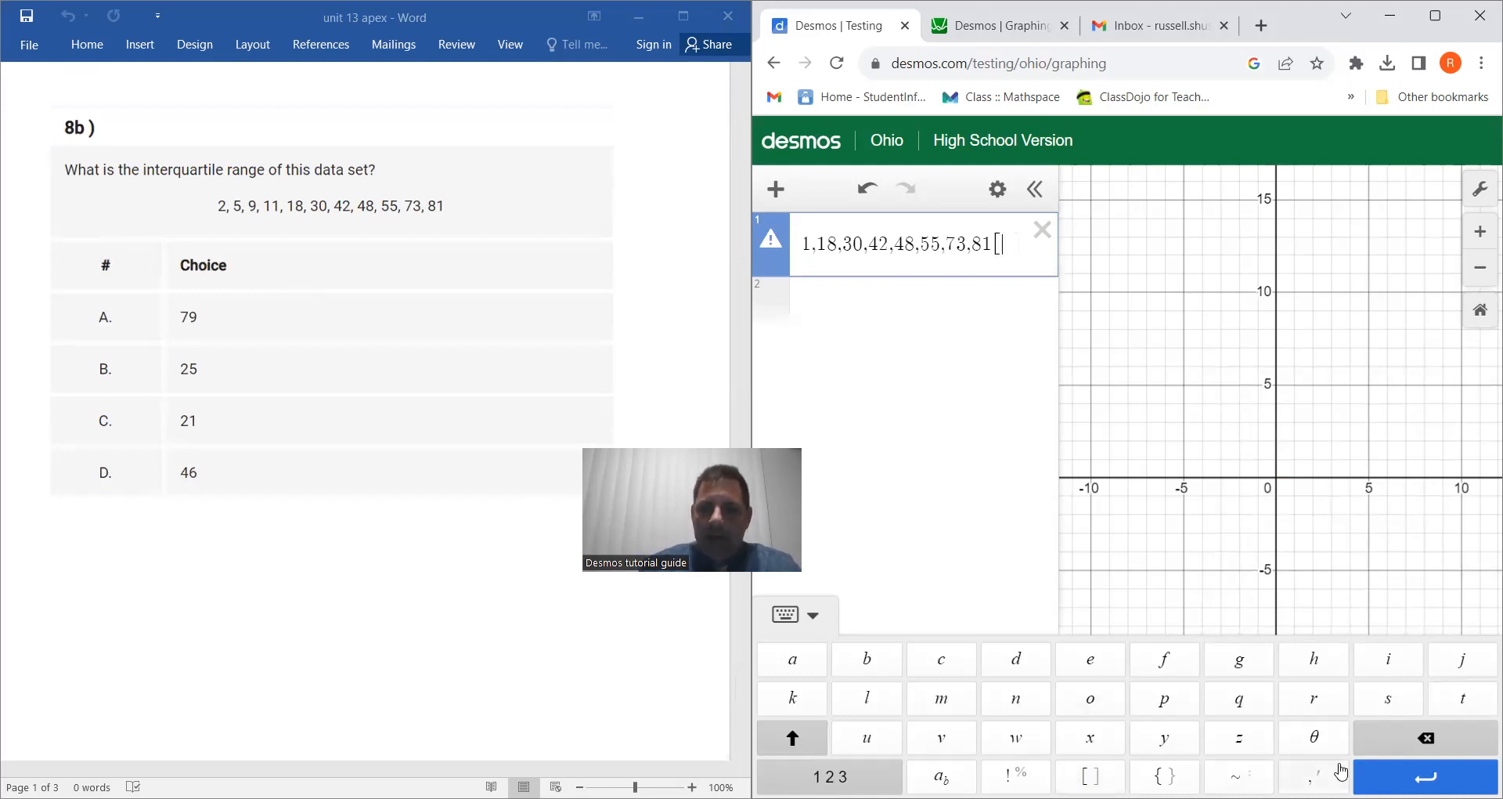
left_click(1423, 738)
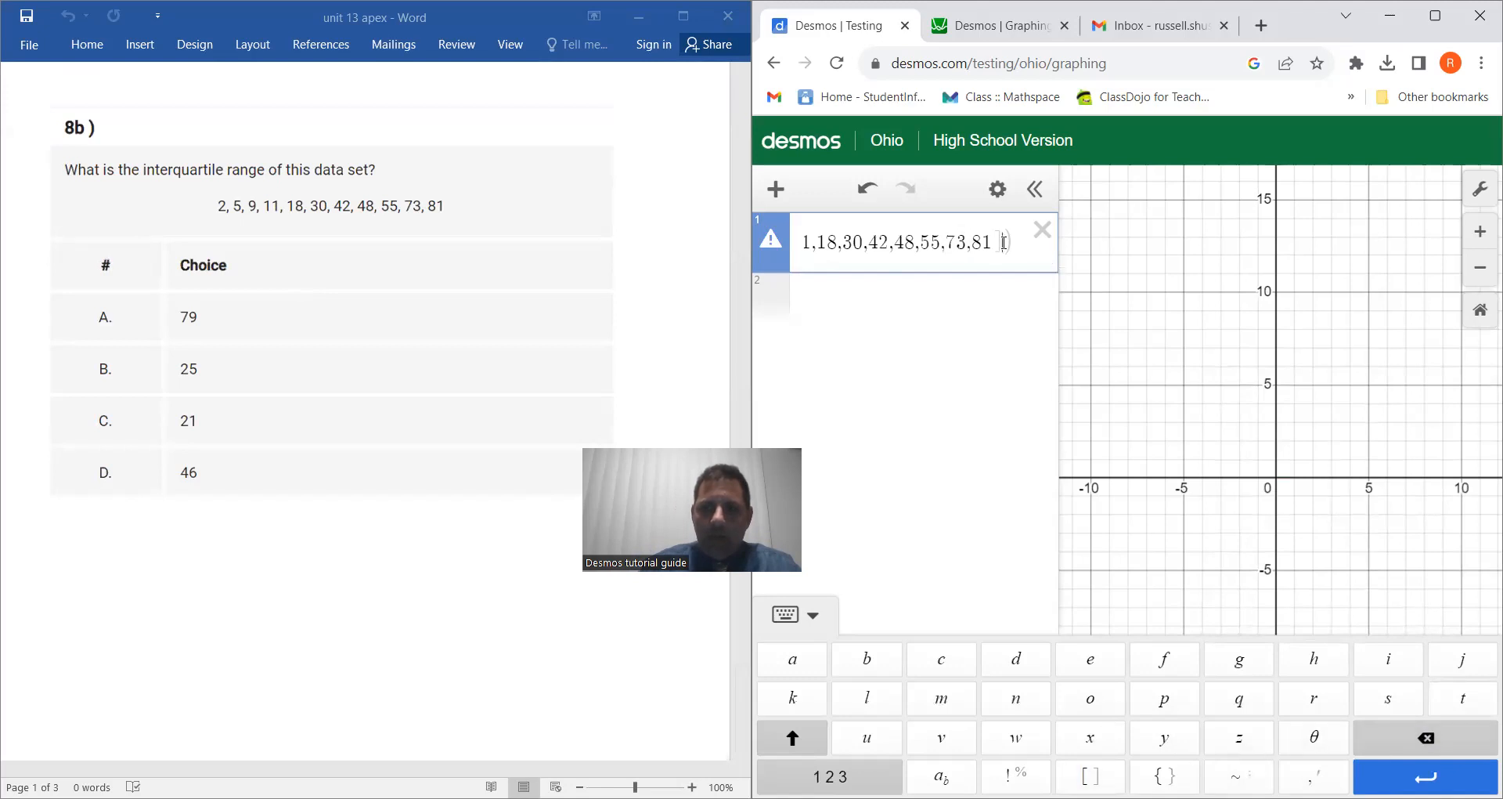
left_click(1090, 776)
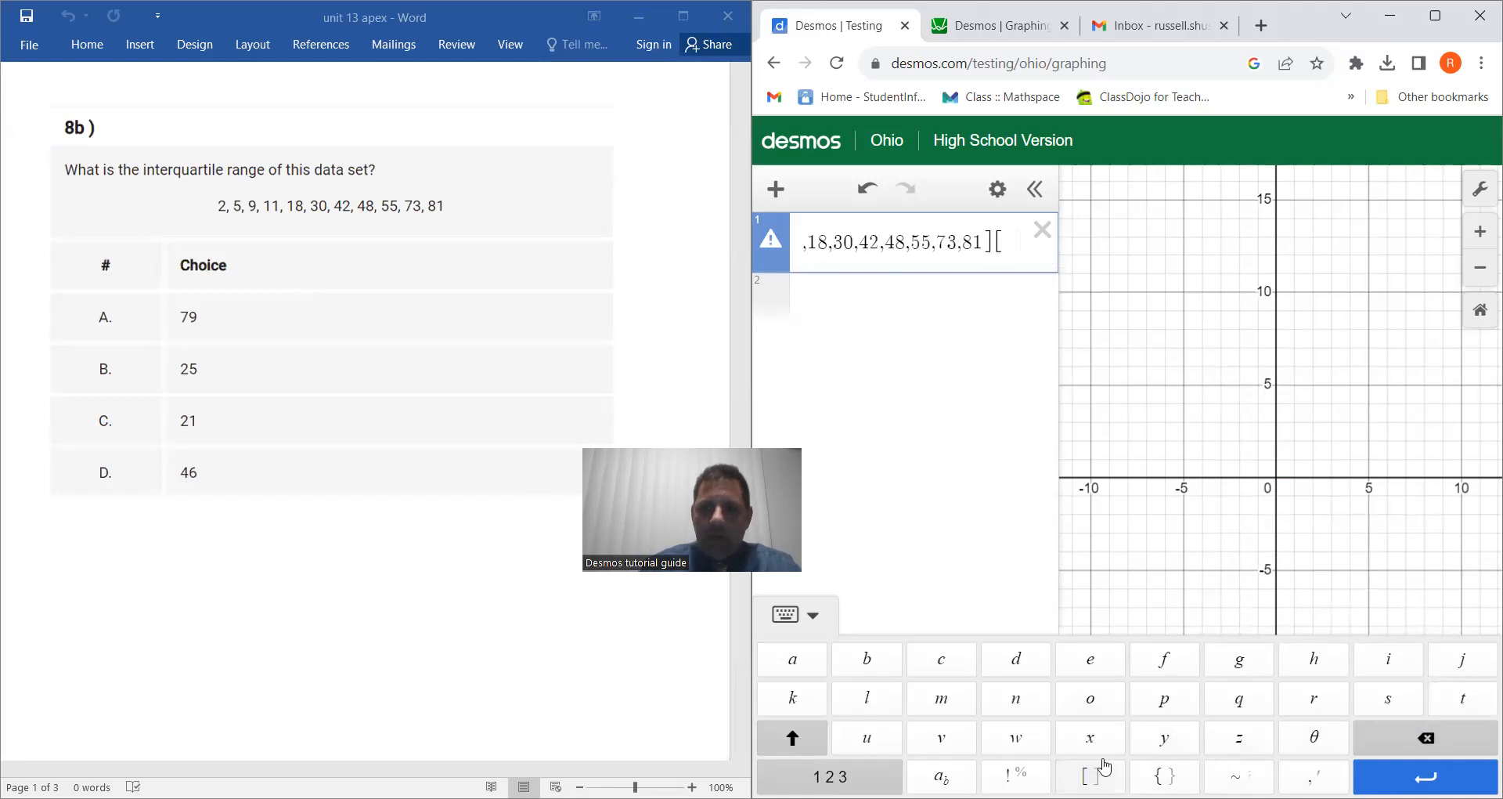
left_click(1427, 737)
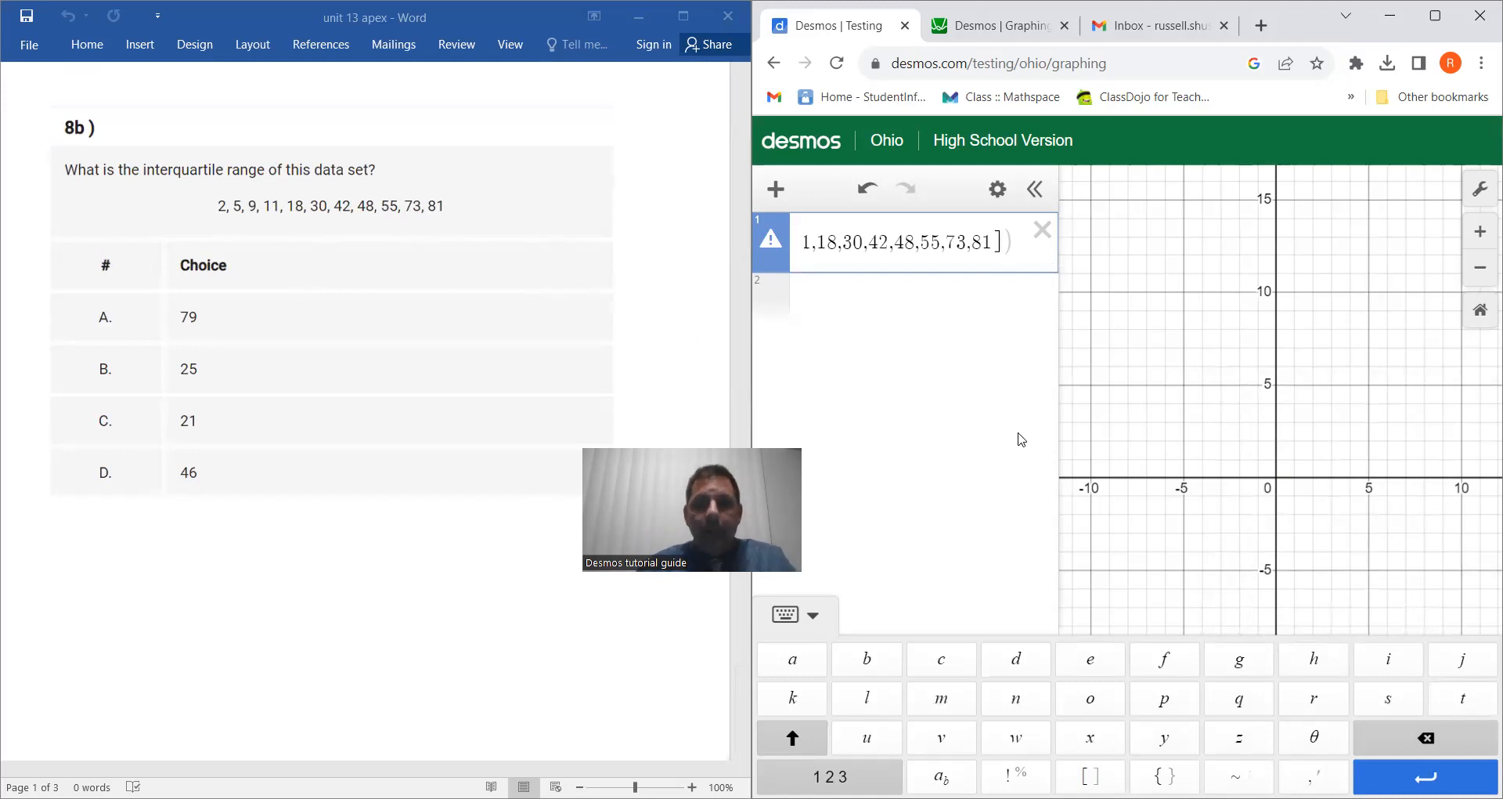
left_click(830, 776)
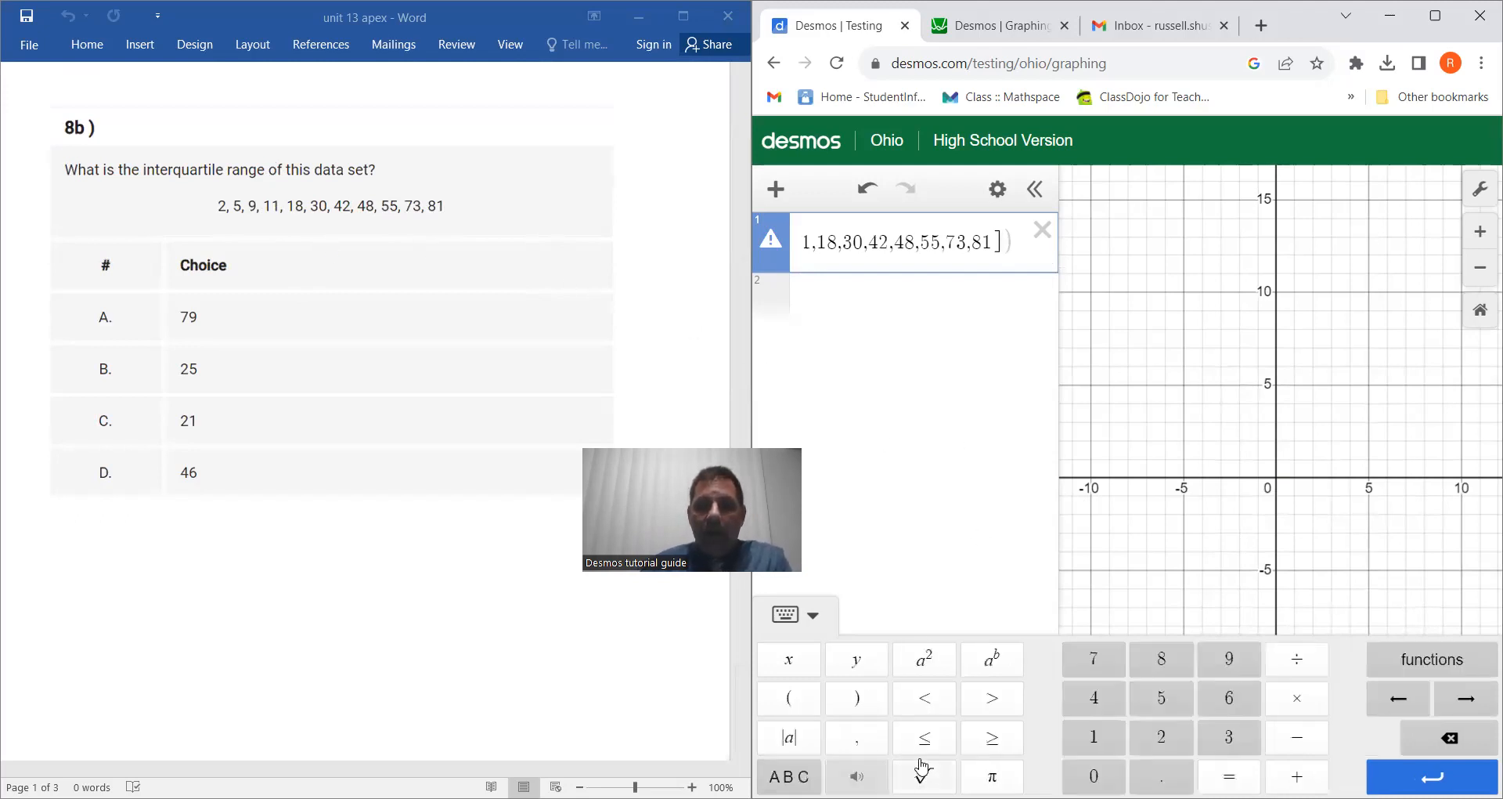
left_click(862, 750)
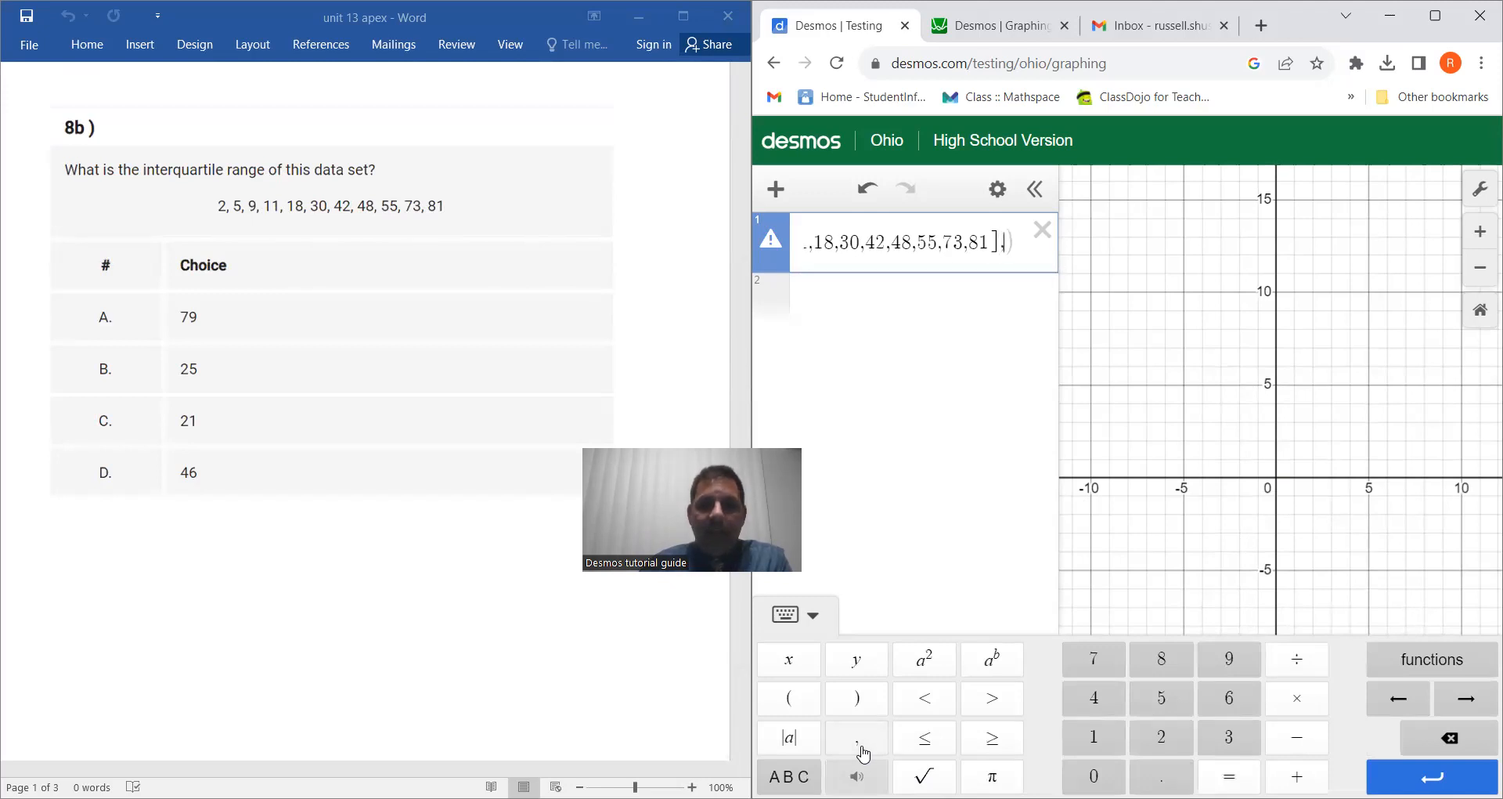
type("3")
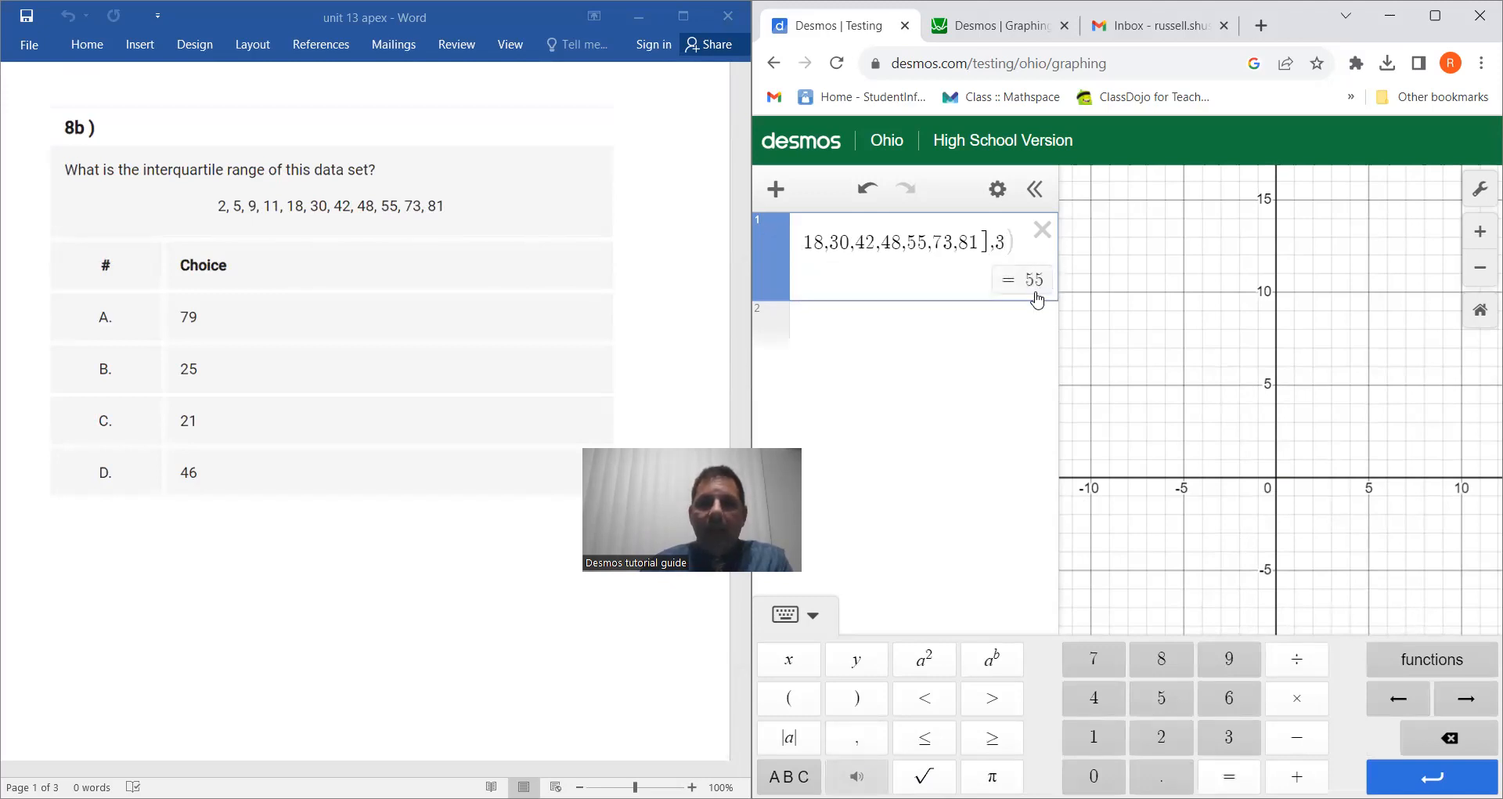
Step: Review the quartile expression through to its end and record the third-quartile value 55 in the second expression line
left_click(946, 327)
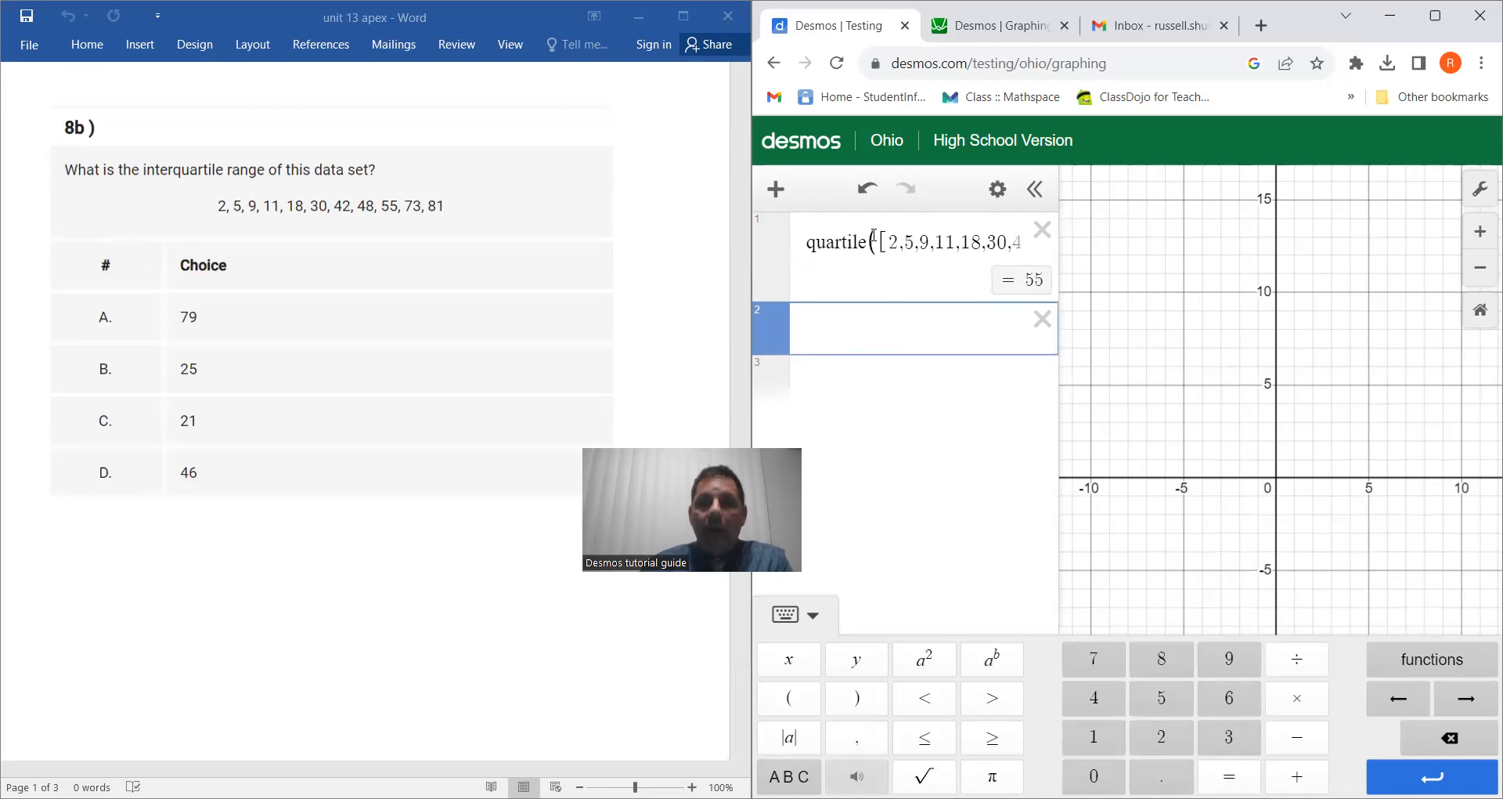
left_click(937, 243)
key("Right")
key("Right")
key("Right")
key("Right")
key("Right")
key("Right")
key("Right")
key("Right")
key("Right")
key("Right")
key("Right")
key("Right")
key("Right")
key("Right")
key("Right")
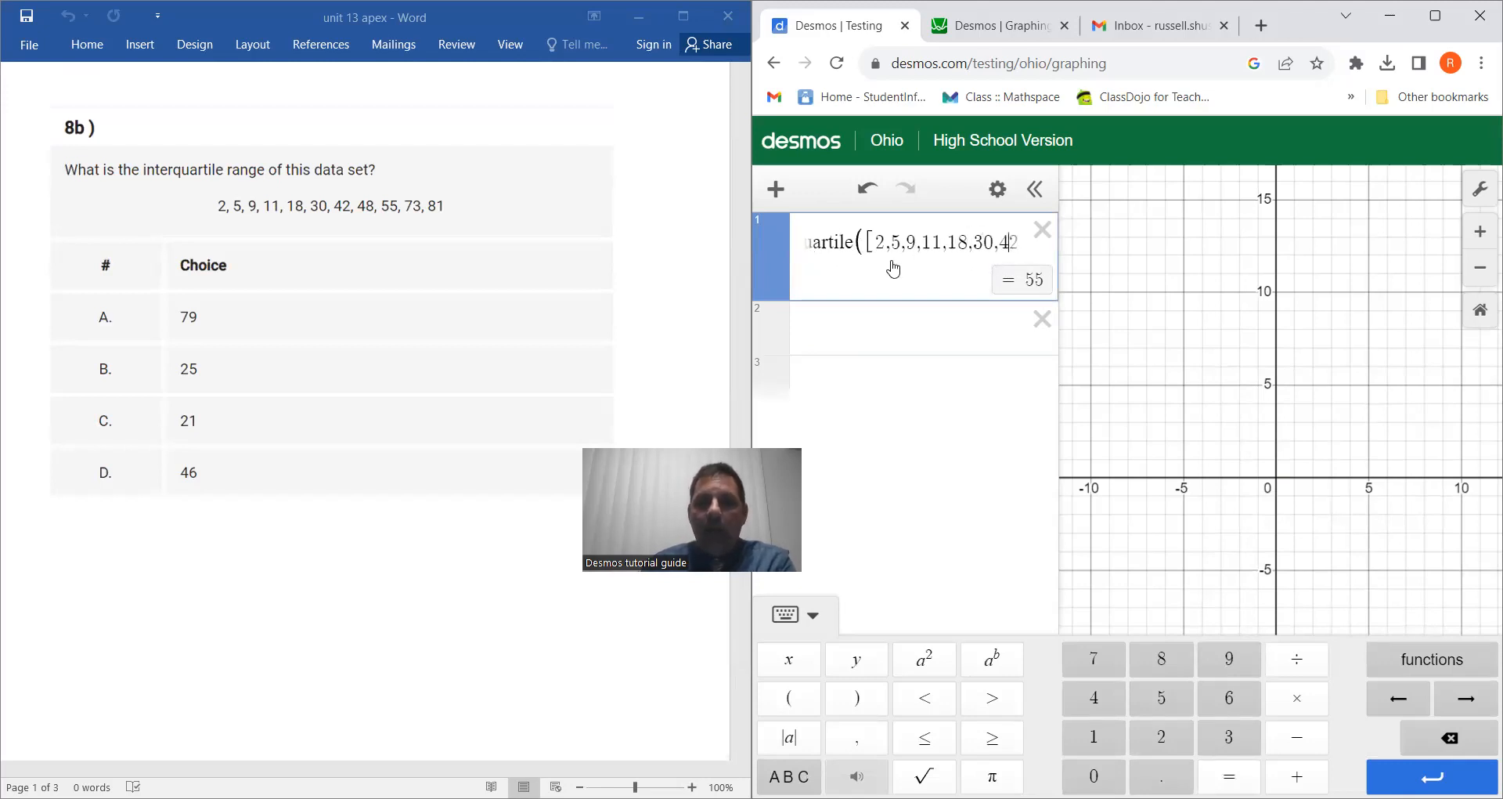
key("Right")
key("Right")
key("Right")
key("Right")
key("Right")
key("Right")
key("Right")
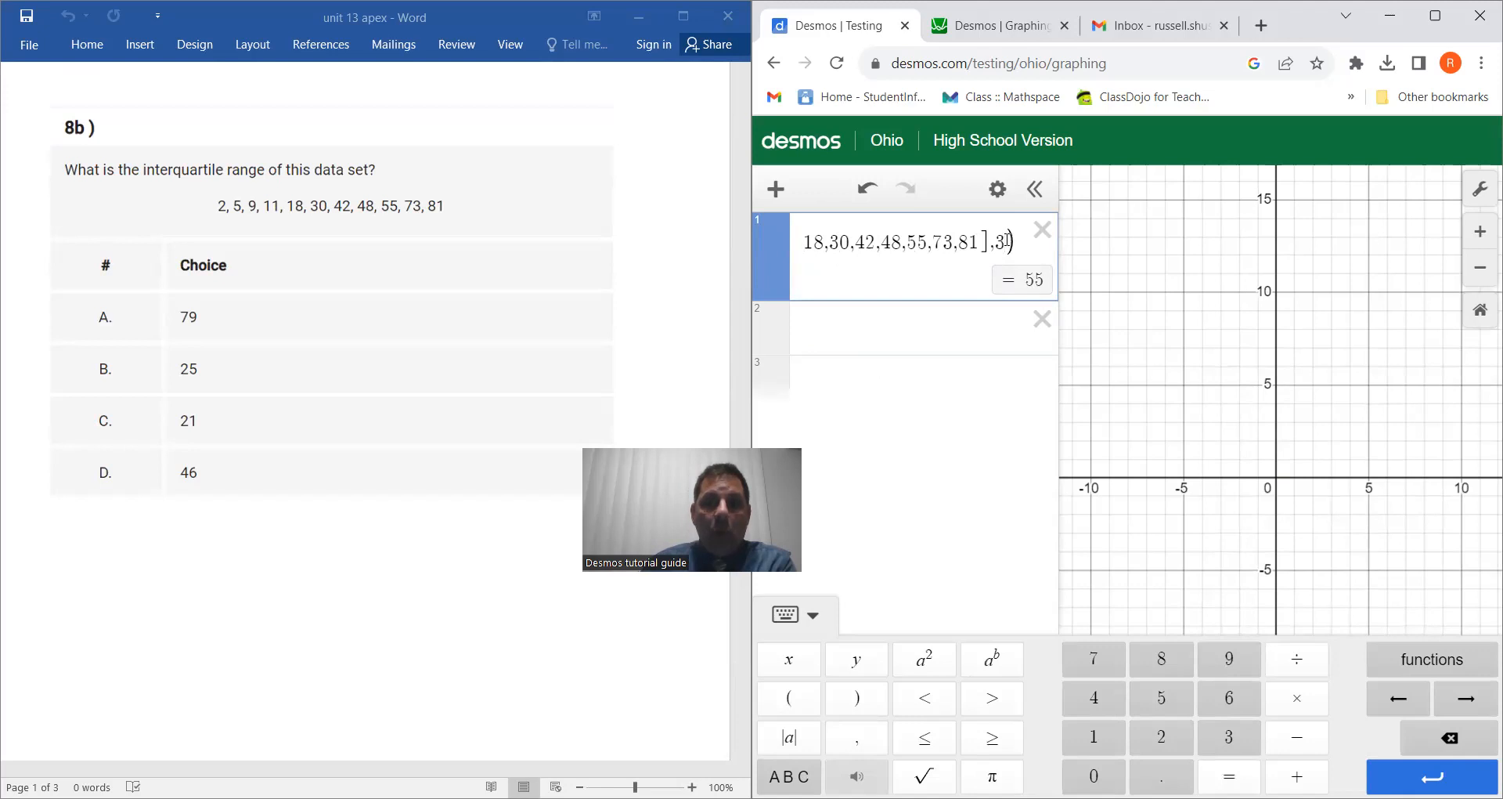
left_click(876, 338)
type("55")
Step: Change the quartile function's second argument to 1 for the first quartile
left_click(971, 243)
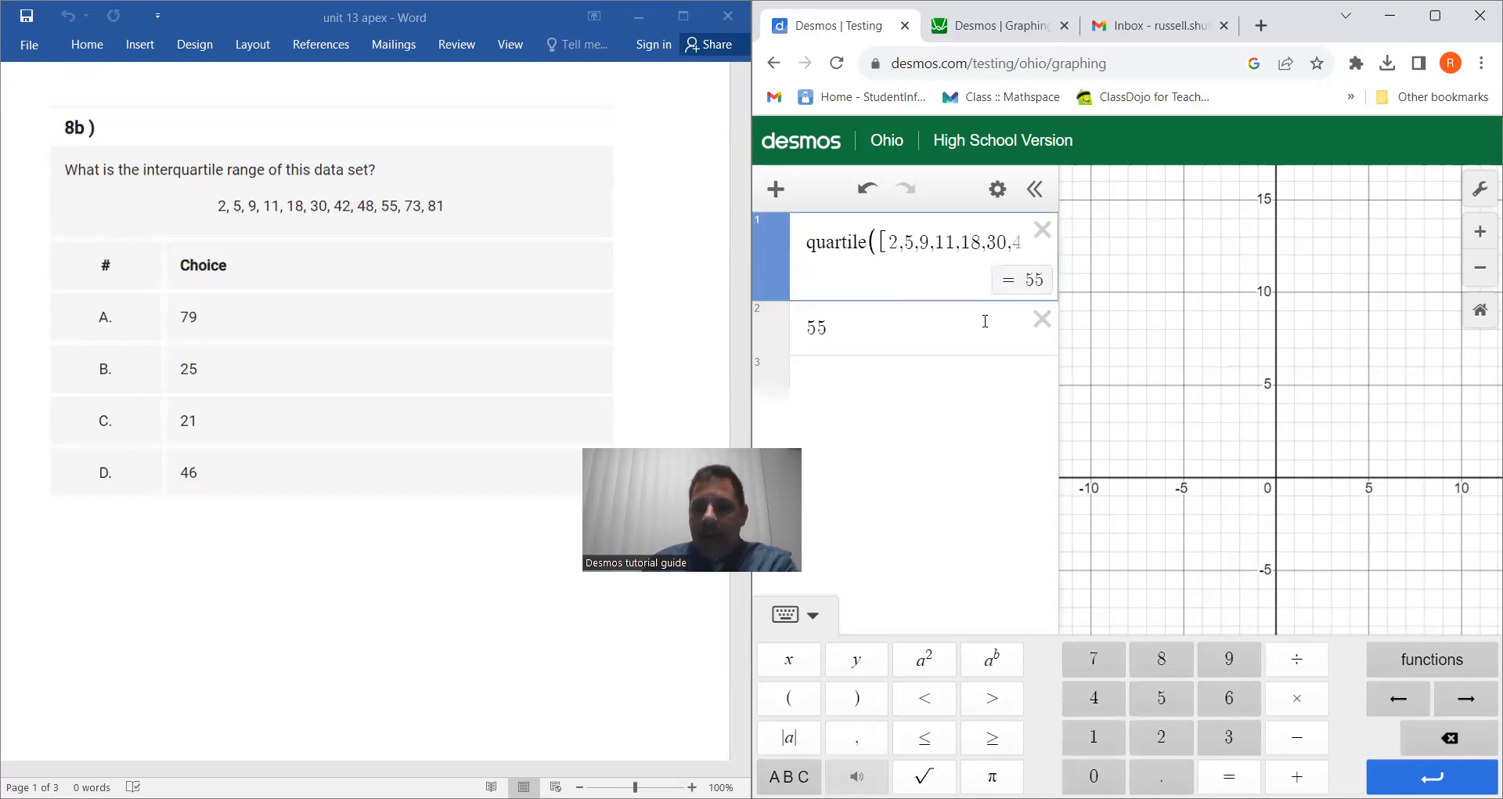
key("Right")
key("Right")
key("Right")
key("Right")
key("Right")
key("Right")
key("Right")
key("Right")
key("Right")
key("Right")
key("Right")
key("Right")
key("Right")
key("Right")
key("Right")
key("Right")
key("Right")
key("Right")
key("Right")
key("Right")
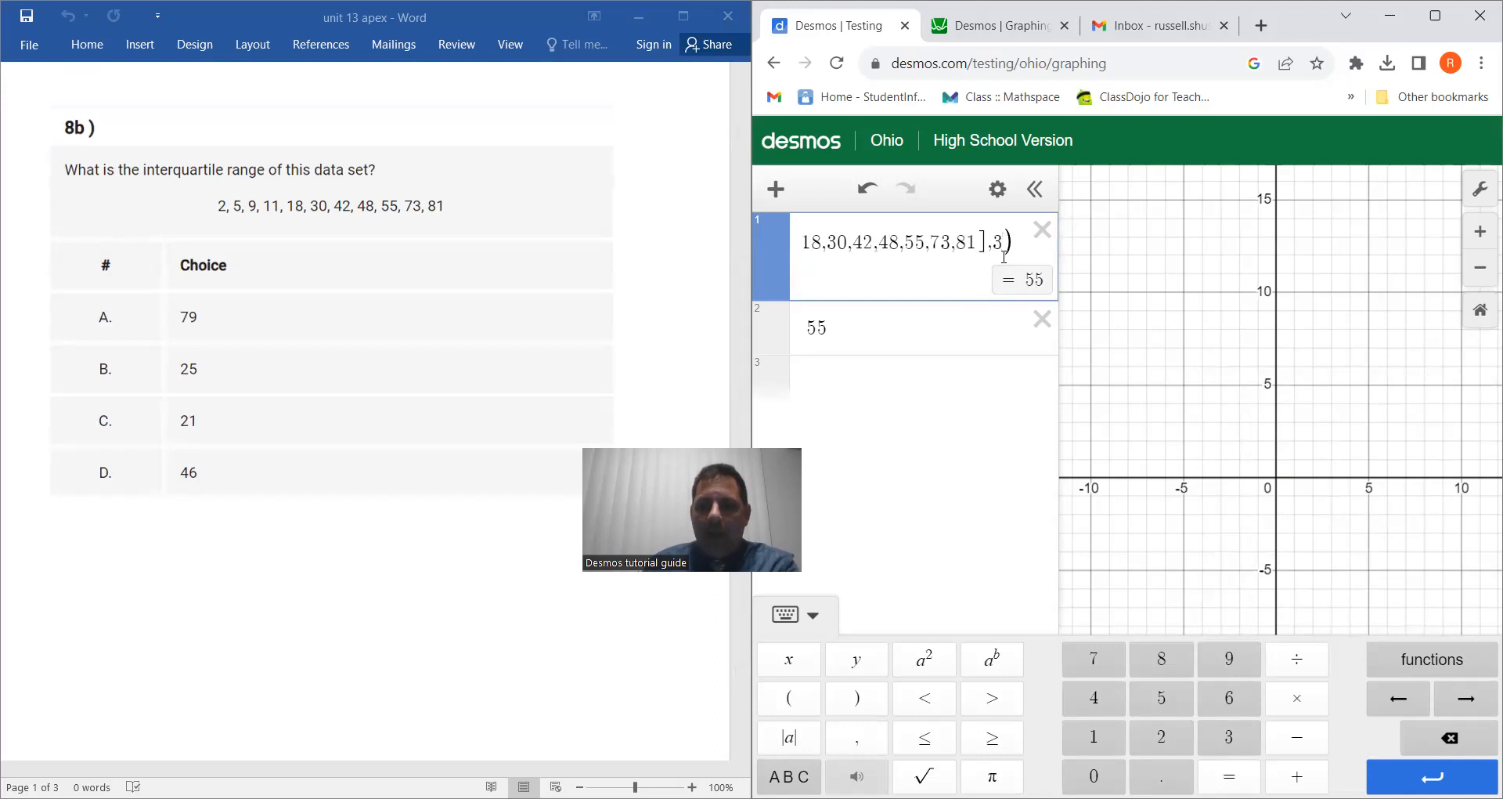
key("BackSpace")
type("1")
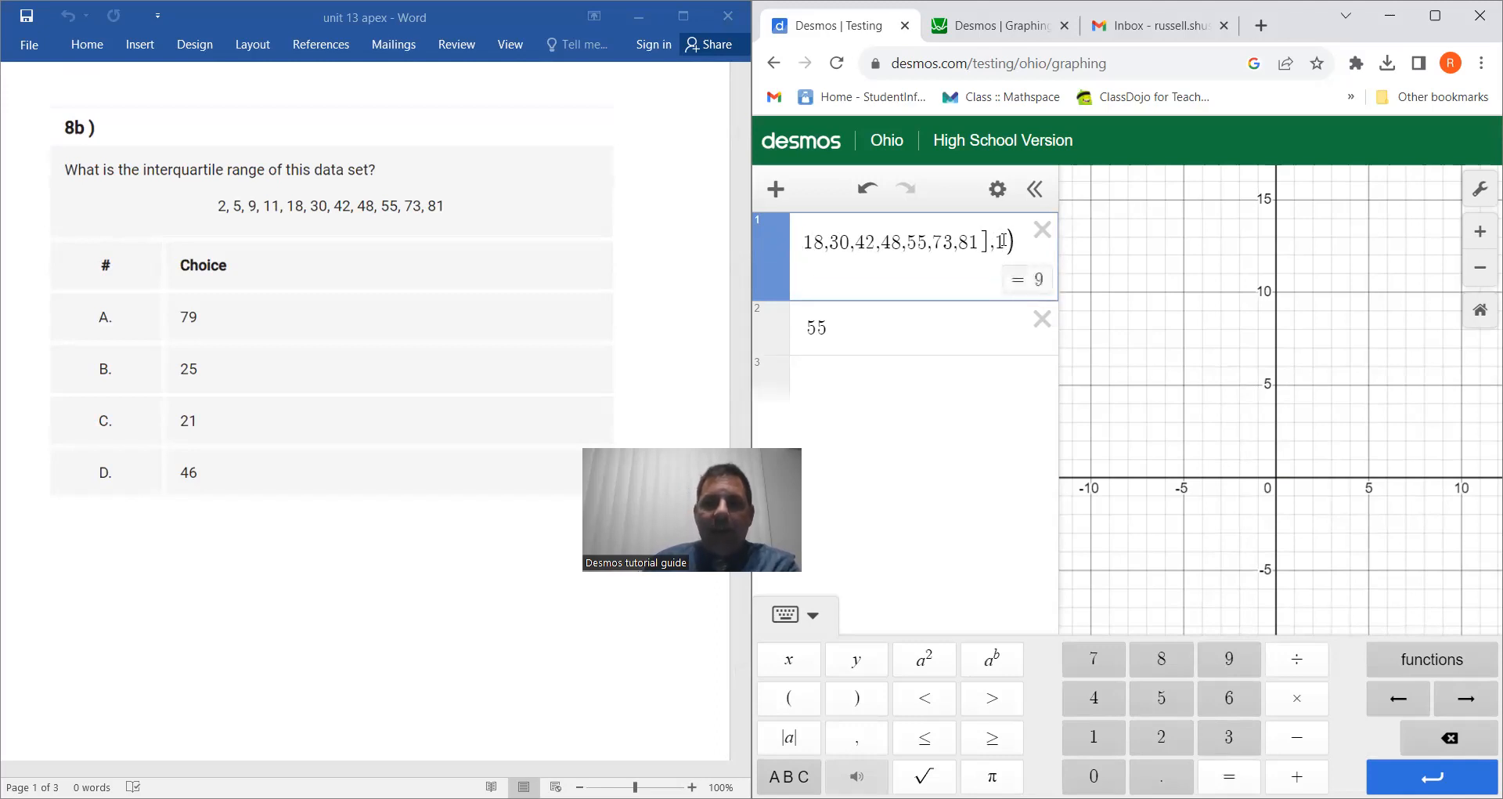
Step: Subtract the first-quartile value 9 from 55 in the second expression line to calculate the interquartile range
left_click(853, 329)
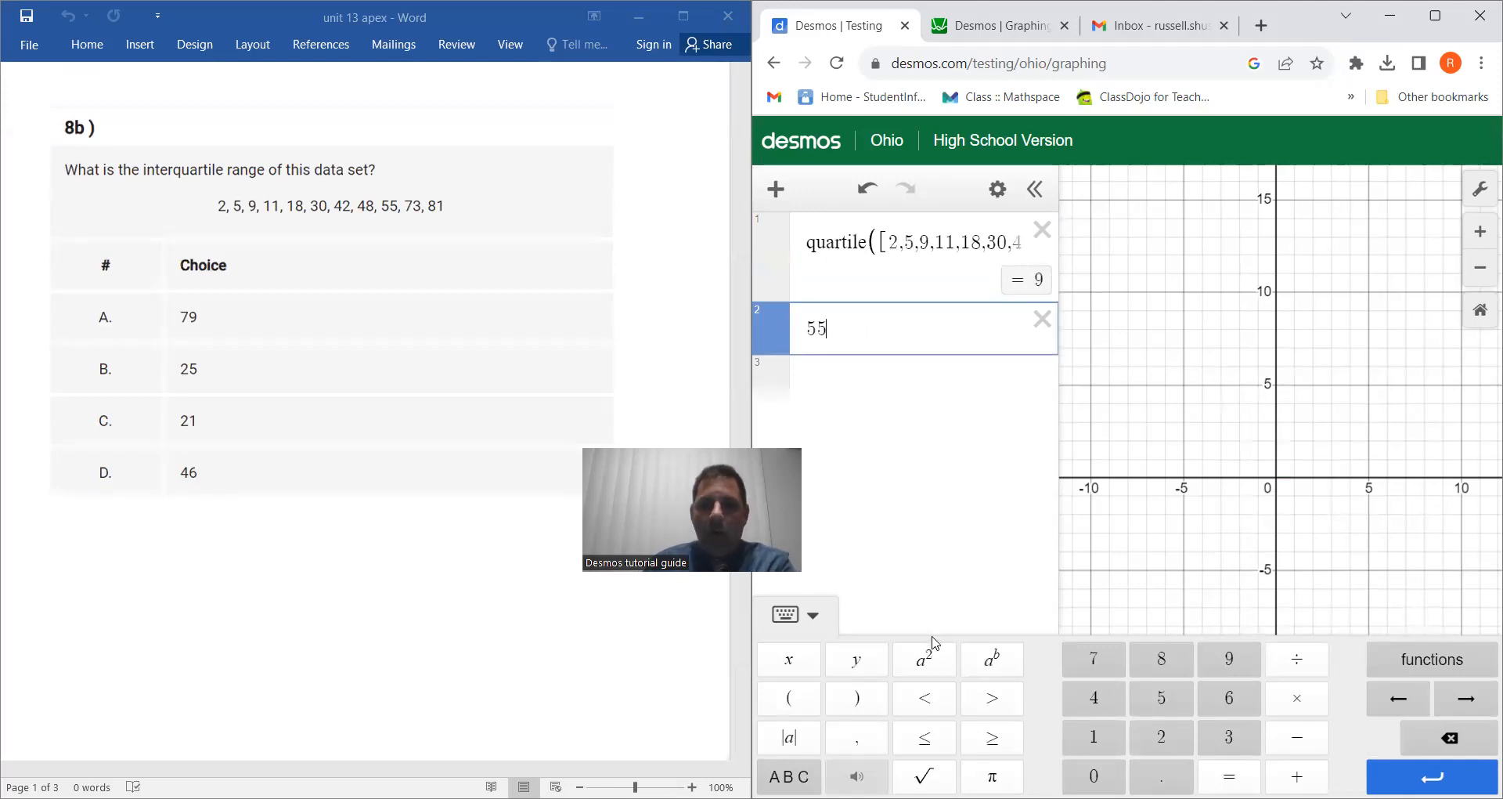
left_click(1295, 737)
left_click(1229, 660)
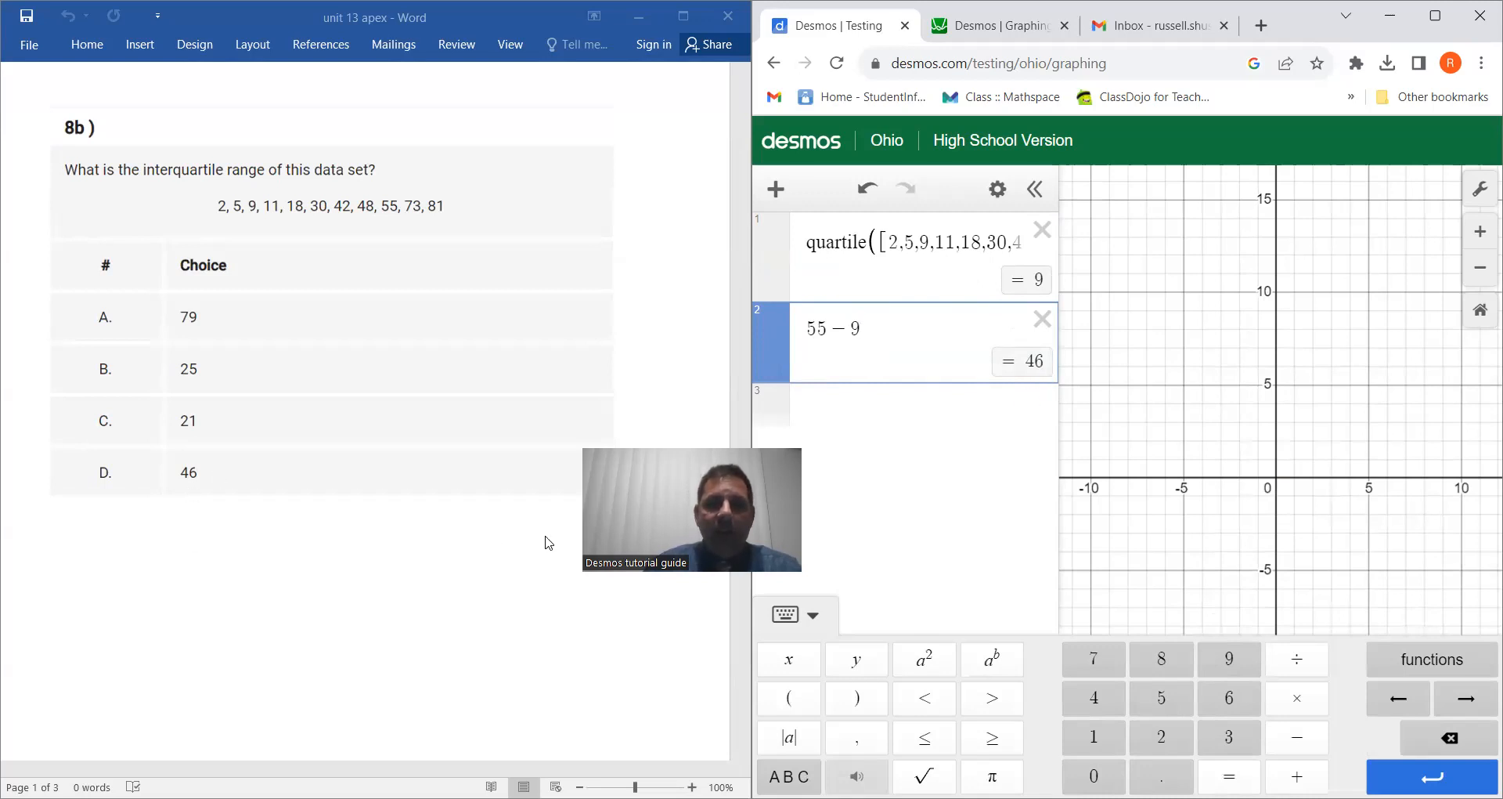
left_click(1452, 664)
scroll(1345, 415, "down", 4)
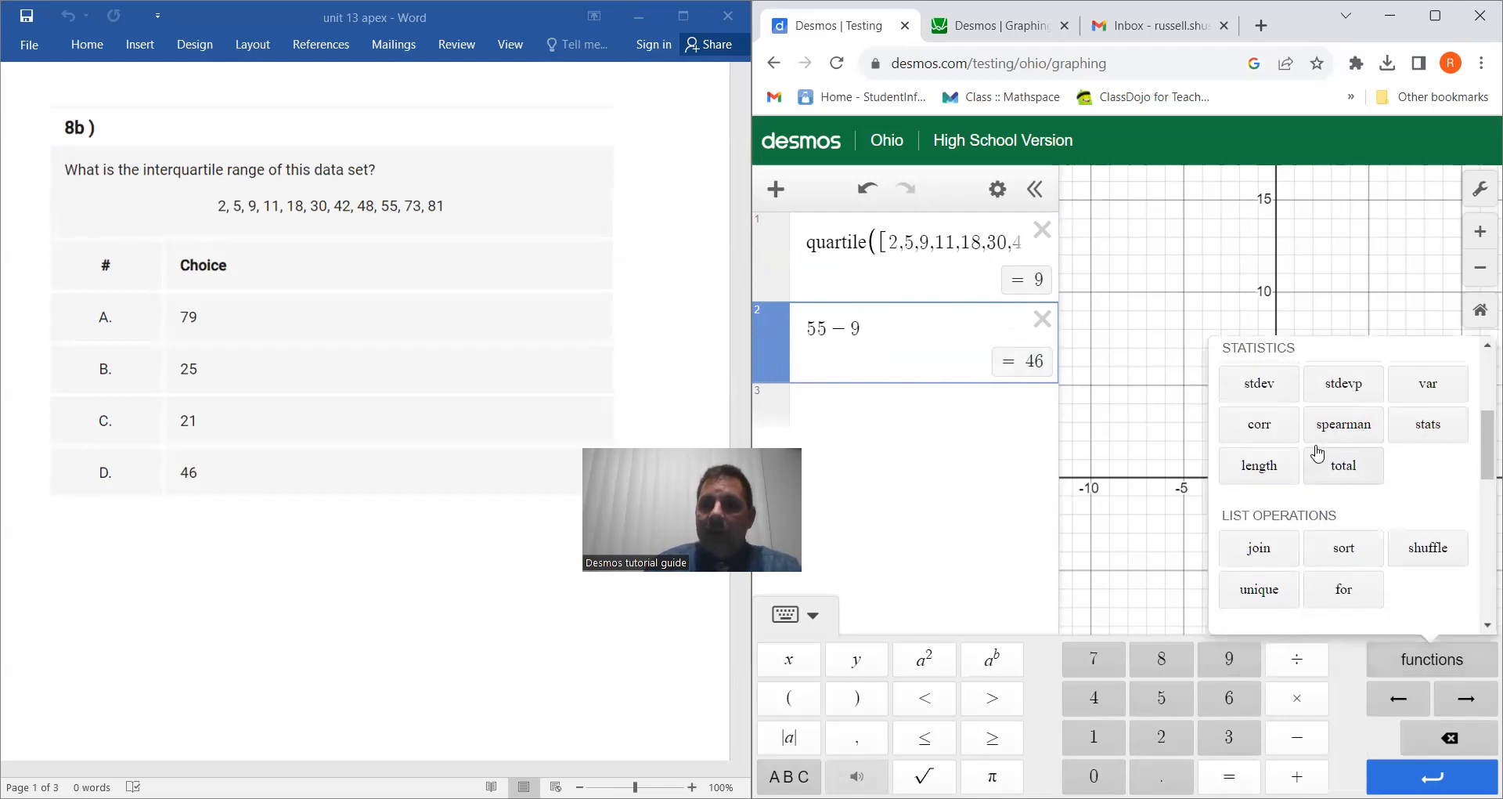
scroll(1317, 452, "up", 4)
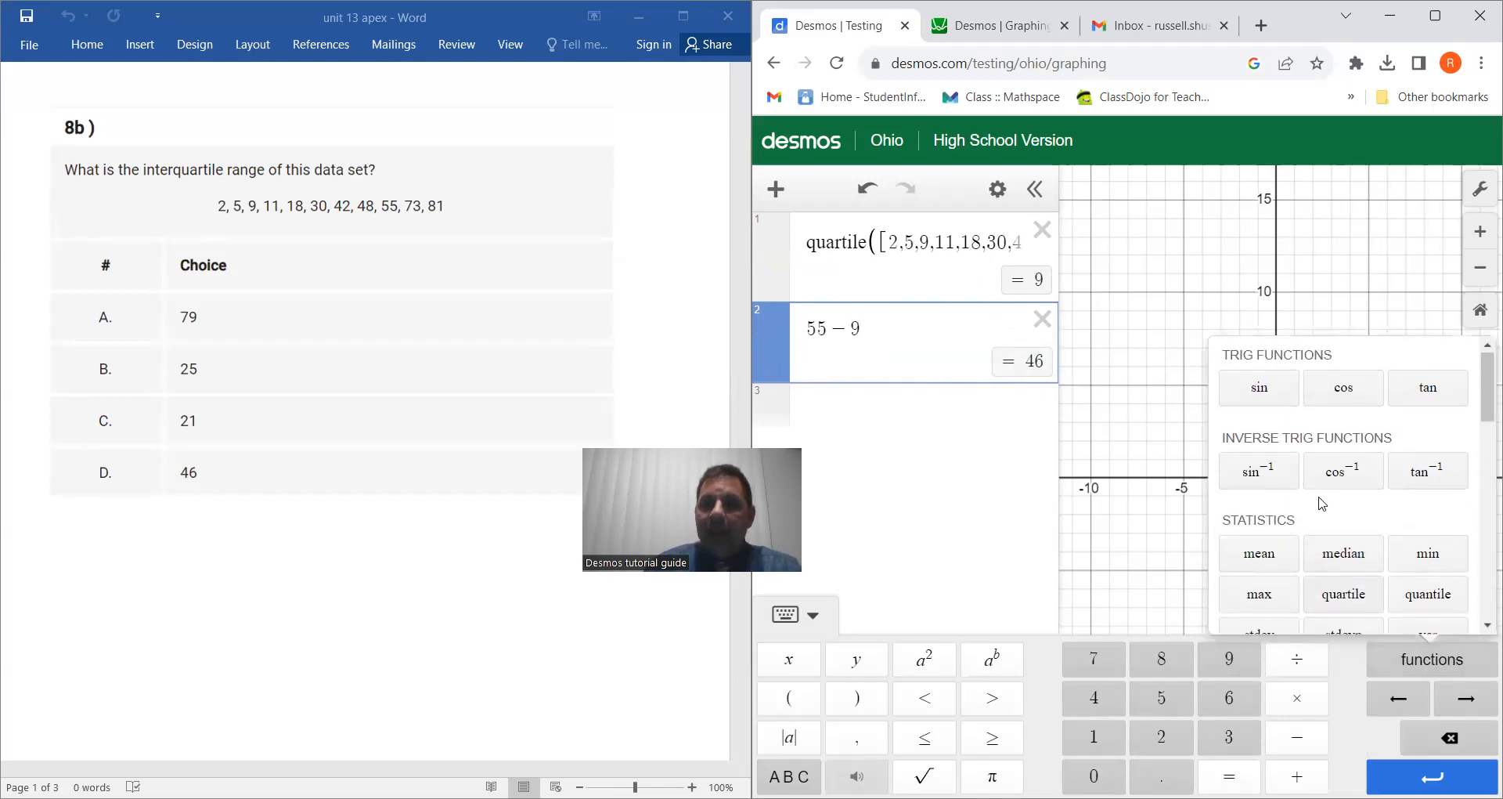